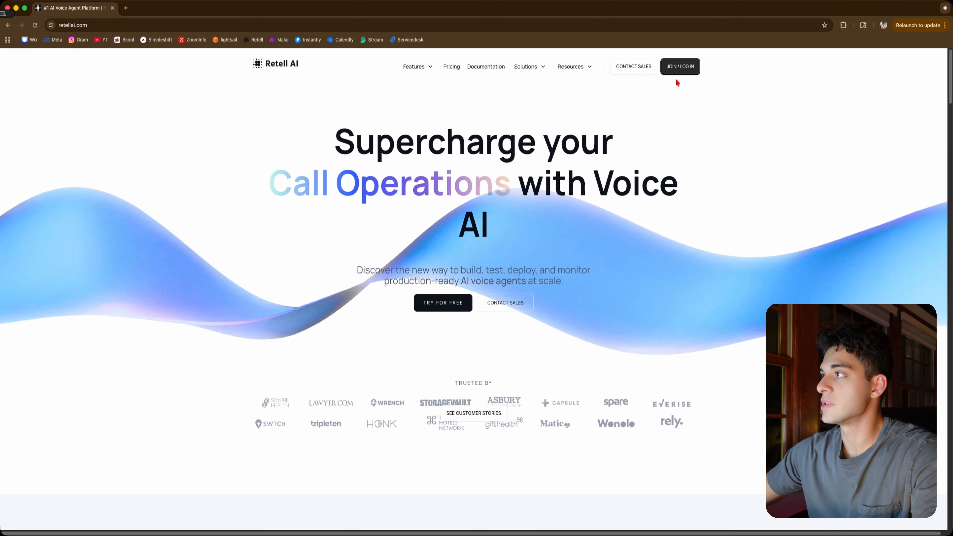
Log in to the dashboard and tour the Knowledge Base, Phone Numbers, Batch Call and Call History pages
{"action": "left_click", "coordinate": [686, 67]}
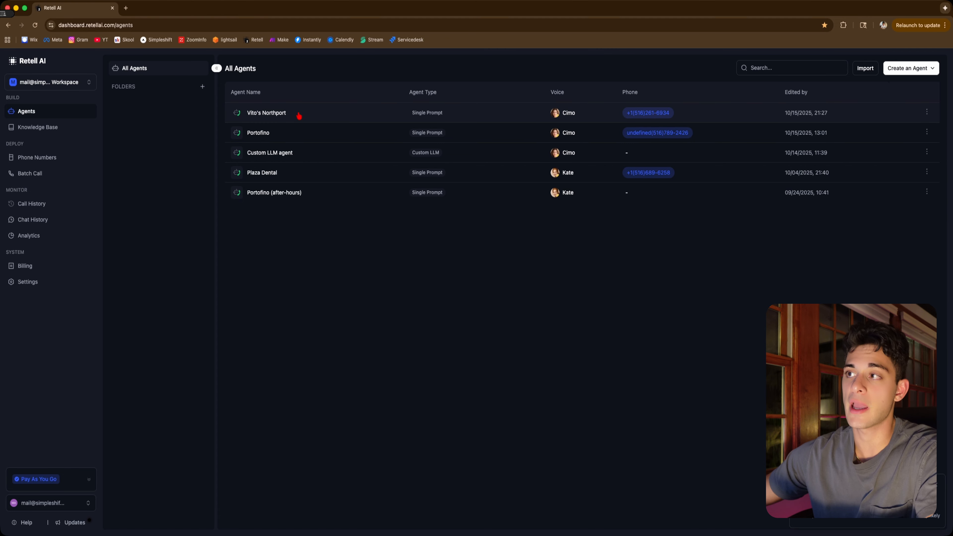
{"action": "left_click", "coordinate": [69, 130]}
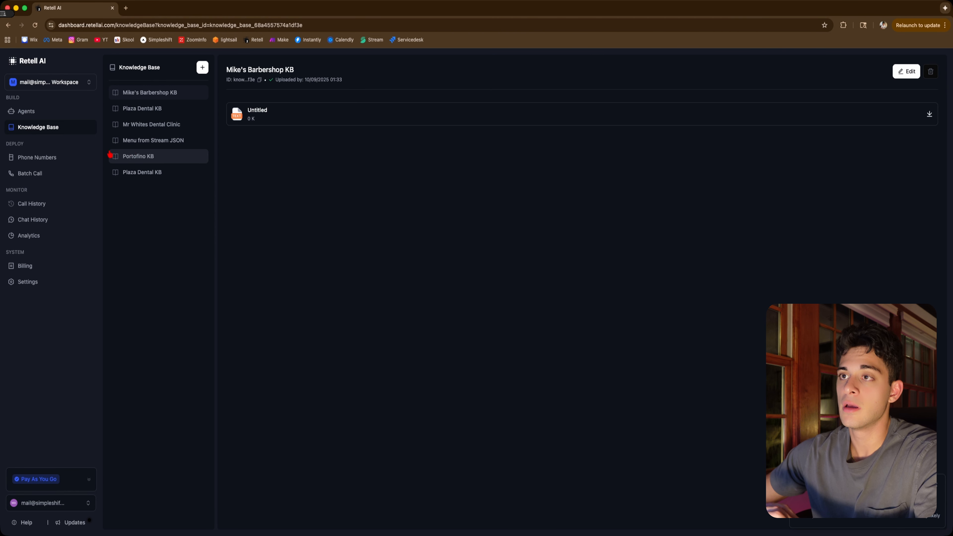
{"action": "left_click", "coordinate": [41, 157]}
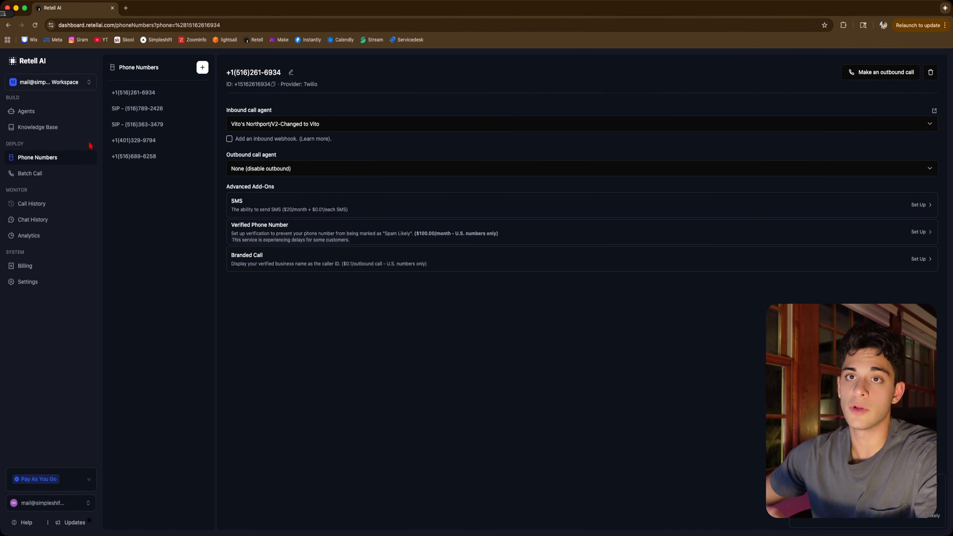
{"action": "left_click", "coordinate": [53, 176]}
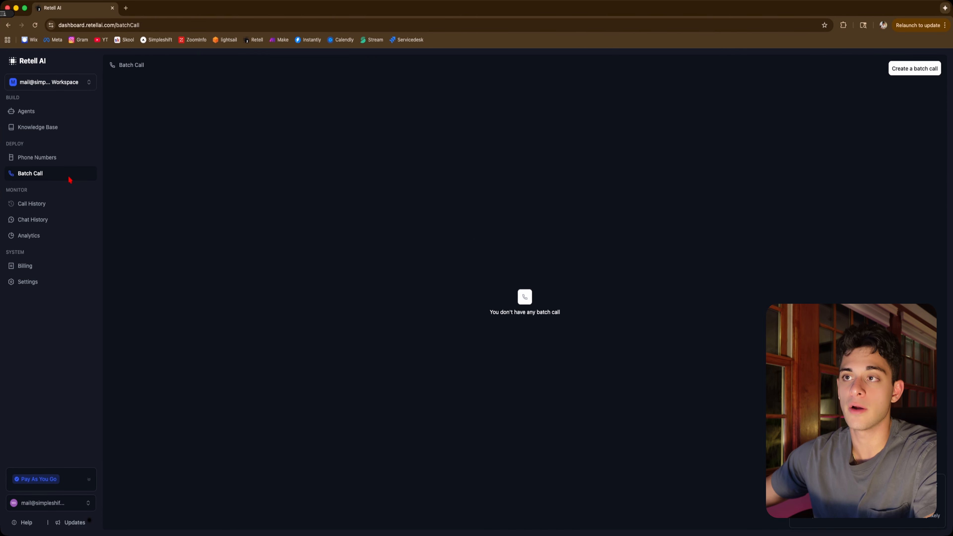
{"action": "left_click", "coordinate": [46, 208]}
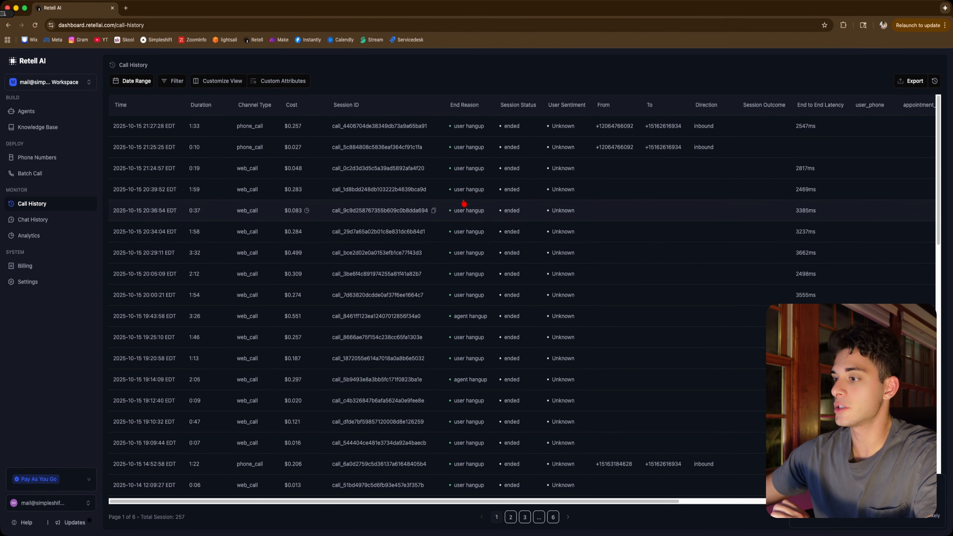
Inspect the most recent phone call's analysis, detail logs and transcription in the call history
{"action": "scroll", "coordinate": [398, 502], "scroll_direction": "right", "scroll_amount": 5}
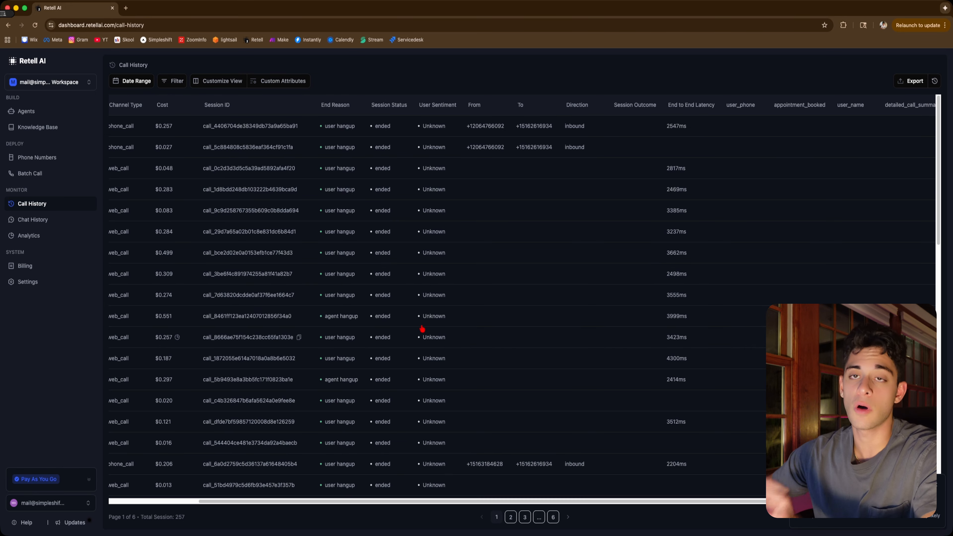
{"action": "left_click", "coordinate": [618, 128]}
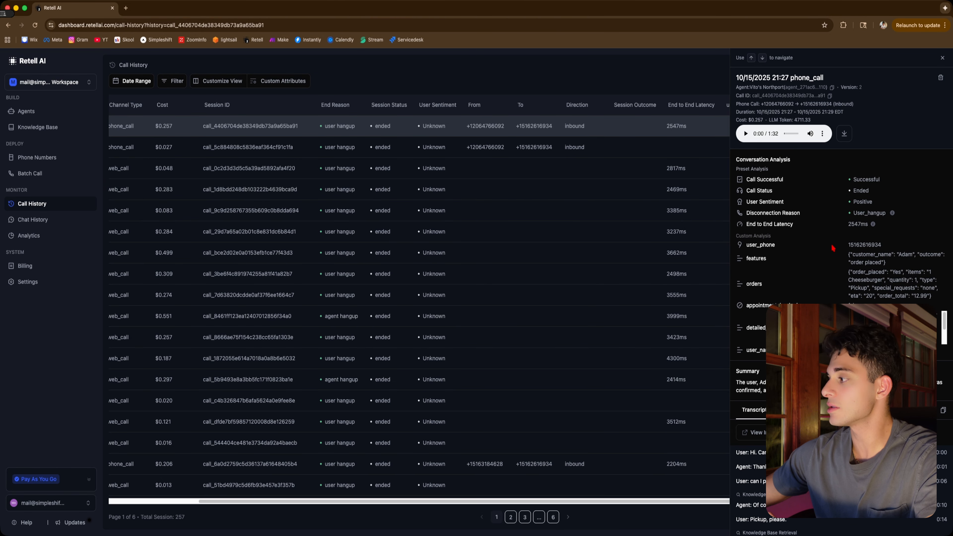
{"action": "scroll", "coordinate": [896, 328], "scroll_direction": "down", "scroll_amount": 1}
{"action": "scroll", "coordinate": [896, 328], "scroll_direction": "down", "scroll_amount": 4}
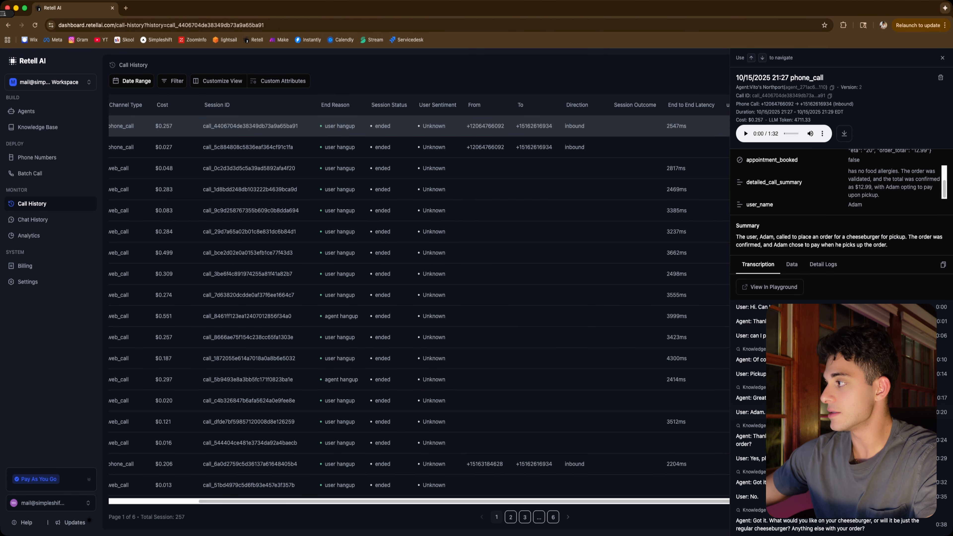
{"action": "left_click", "coordinate": [823, 267]}
{"action": "scroll", "coordinate": [827, 279], "scroll_direction": "down", "scroll_amount": 5}
{"action": "left_click_drag", "start_coordinate": [842, 524], "coordinate": [745, 250]}
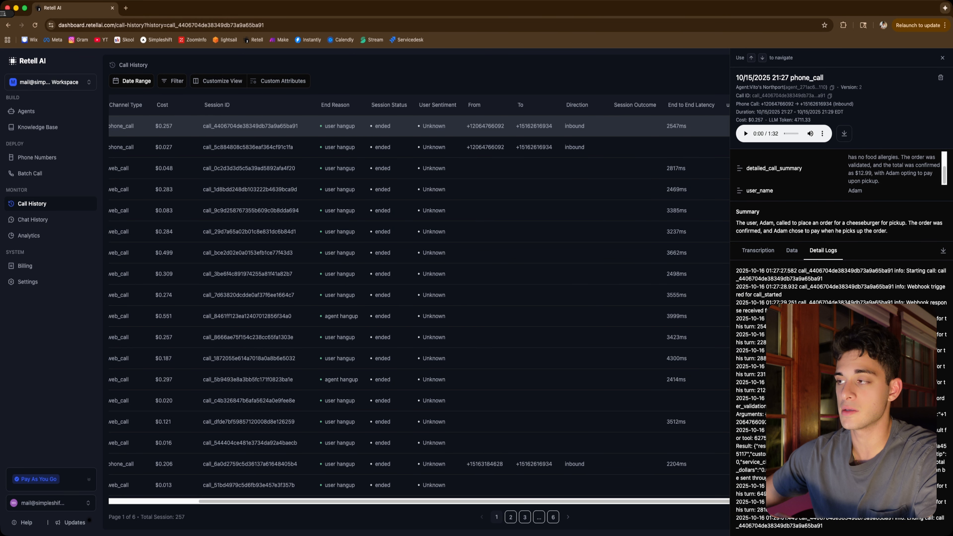
{"action": "left_click", "coordinate": [757, 250]}
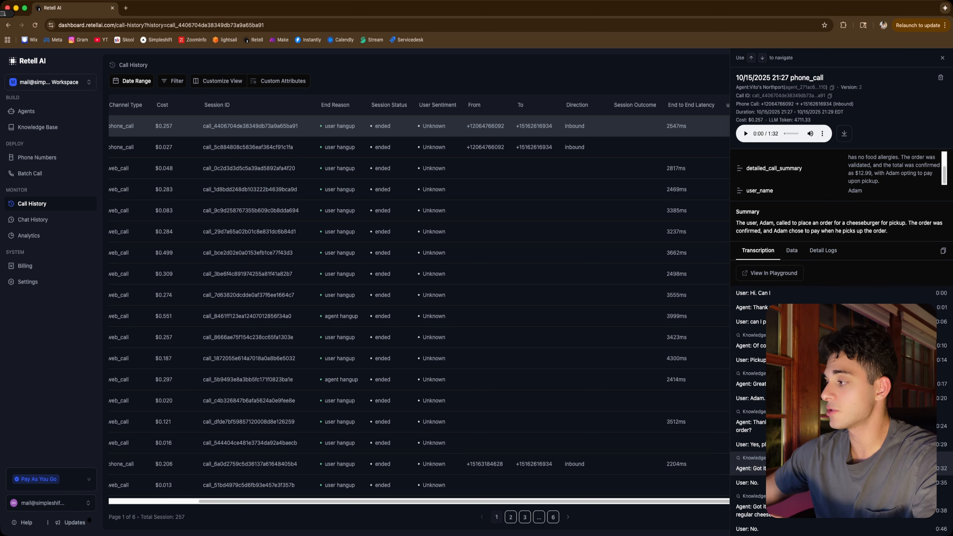
{"action": "scroll", "coordinate": [797, 259], "scroll_direction": "down", "scroll_amount": 2}
{"action": "scroll", "coordinate": [797, 259], "scroll_direction": "up", "scroll_amount": 5}
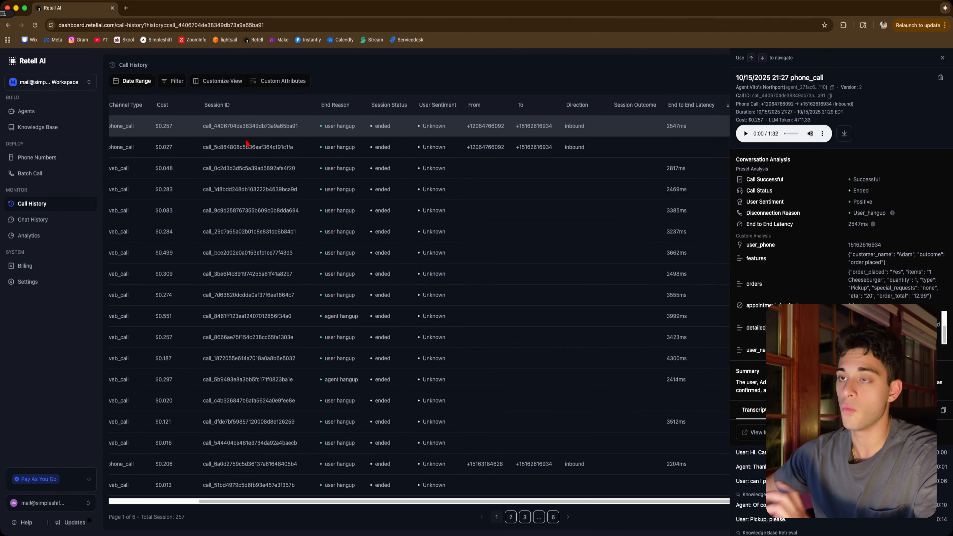
View the Chat History page and the Analytics charts, including the date range options
{"action": "left_click", "coordinate": [45, 224]}
{"action": "left_click", "coordinate": [43, 222]}
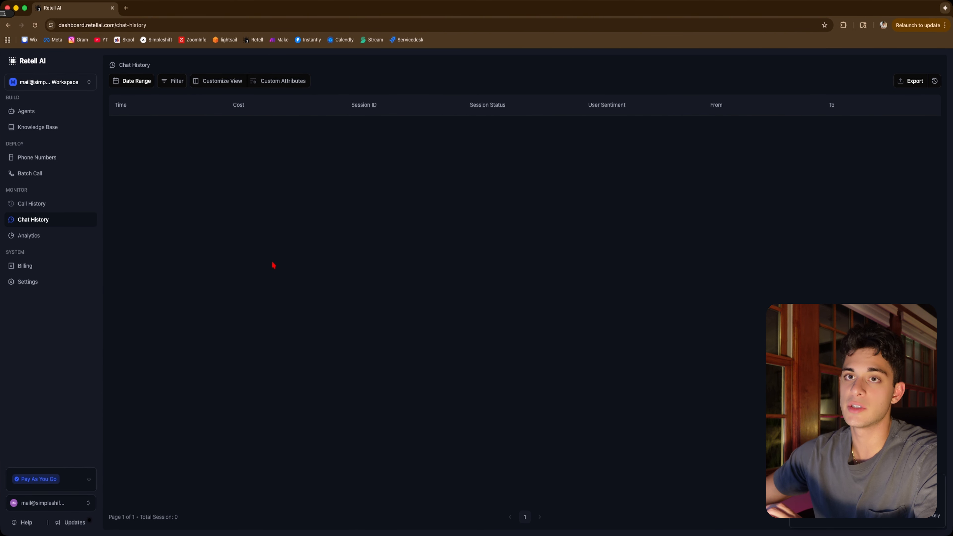
{"action": "left_click", "coordinate": [43, 237]}
{"action": "scroll", "coordinate": [407, 286], "scroll_direction": "down", "scroll_amount": 4}
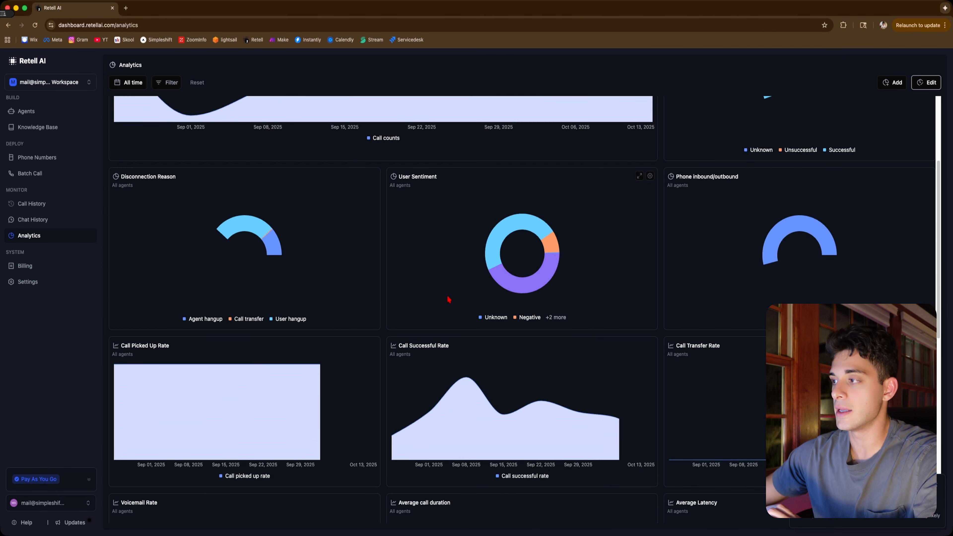
{"action": "scroll", "coordinate": [447, 295], "scroll_direction": "down", "scroll_amount": 9}
{"action": "scroll", "coordinate": [634, 270], "scroll_direction": "up", "scroll_amount": 11}
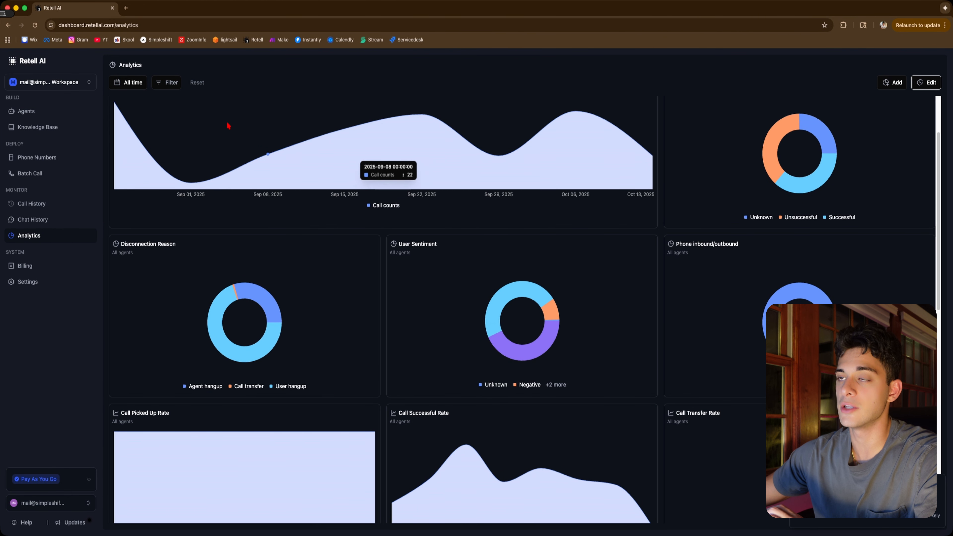
{"action": "left_click", "coordinate": [133, 84]}
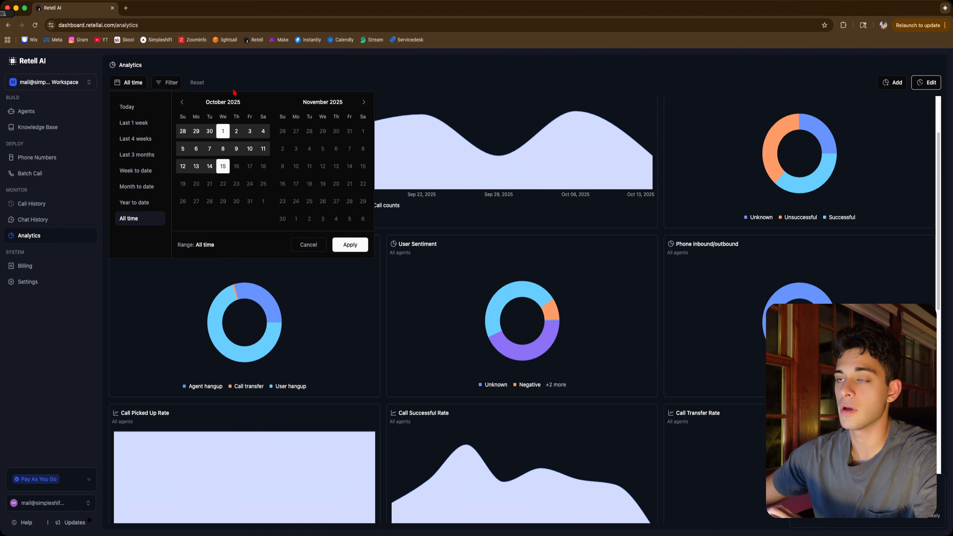
{"action": "left_click", "coordinate": [242, 71]}
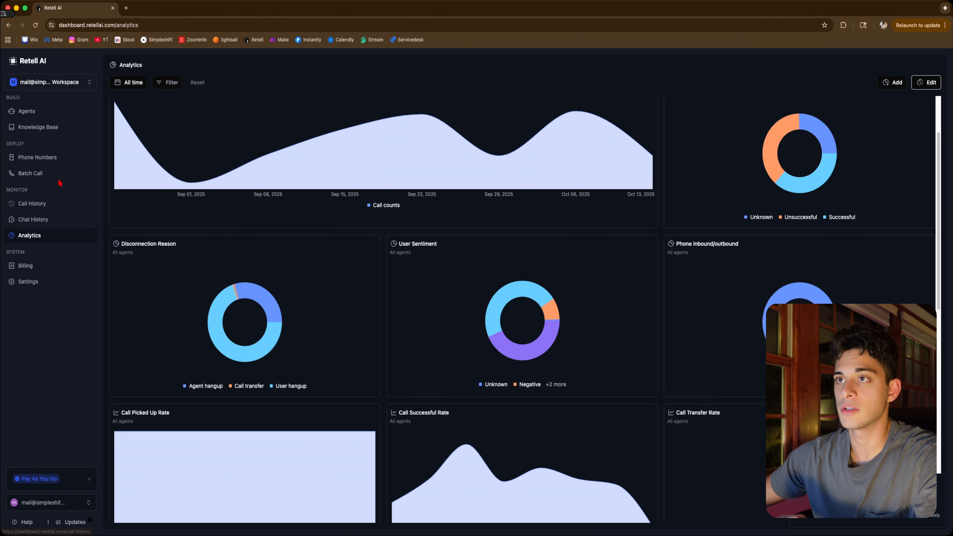
Create a new voice agent of type Single Prompt Agent, starting from blank
{"action": "left_click", "coordinate": [37, 112]}
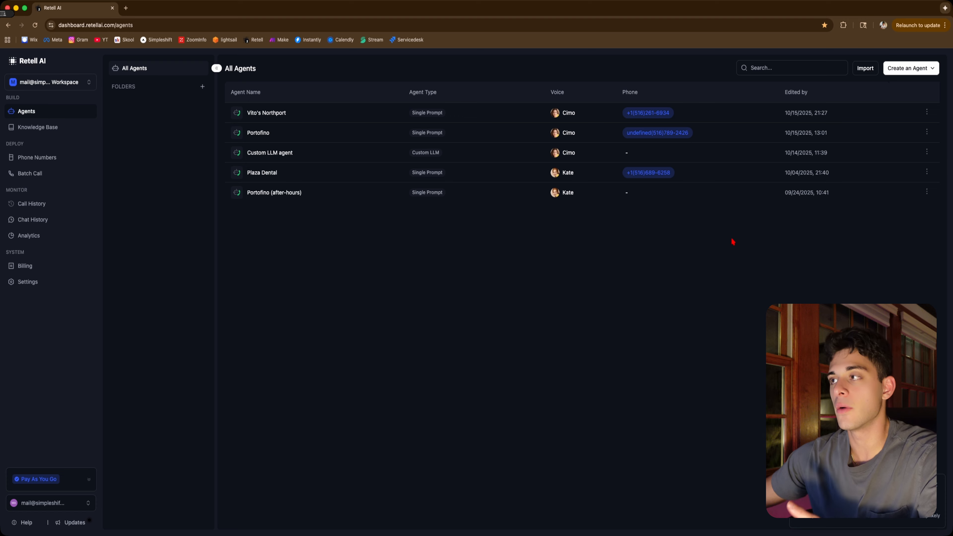
{"action": "left_click", "coordinate": [917, 68]}
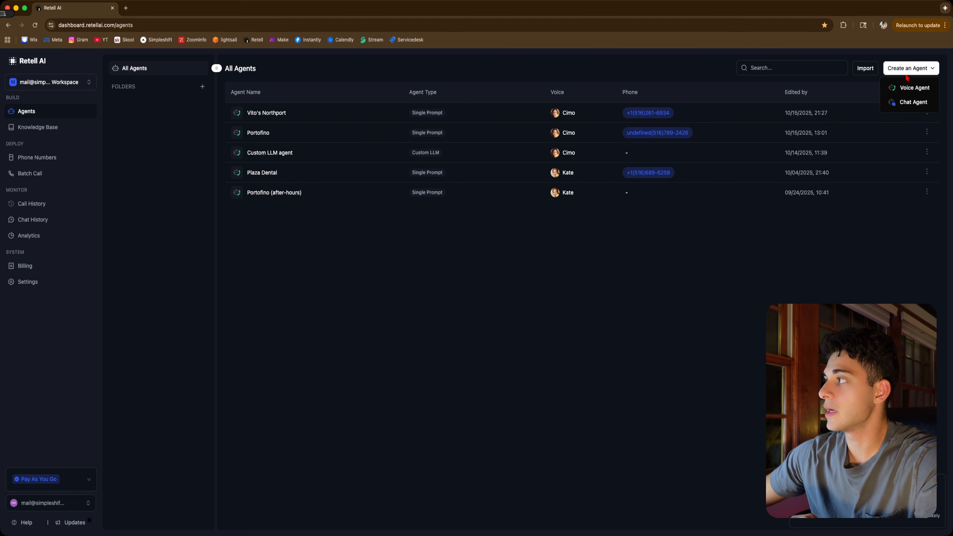
{"action": "left_click", "coordinate": [910, 93]}
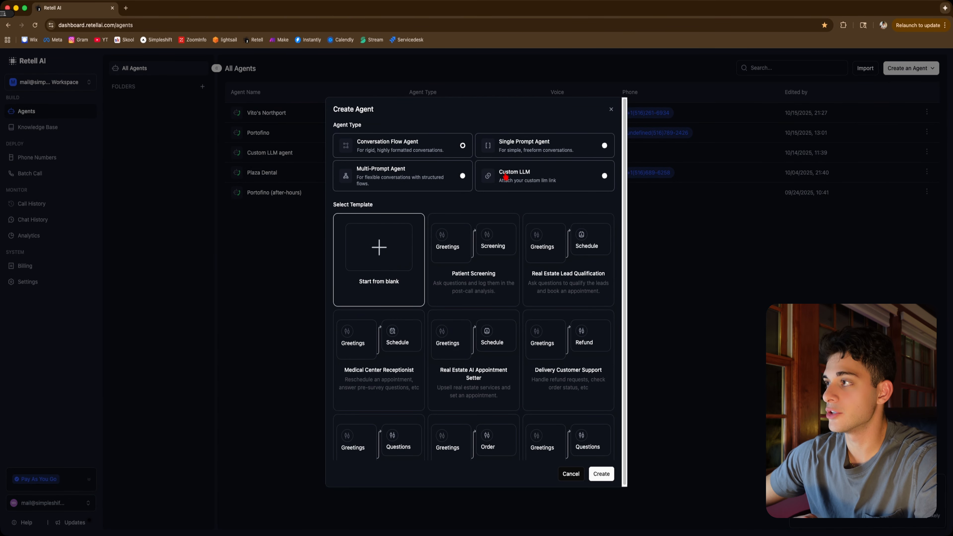
{"action": "left_click", "coordinate": [555, 152]}
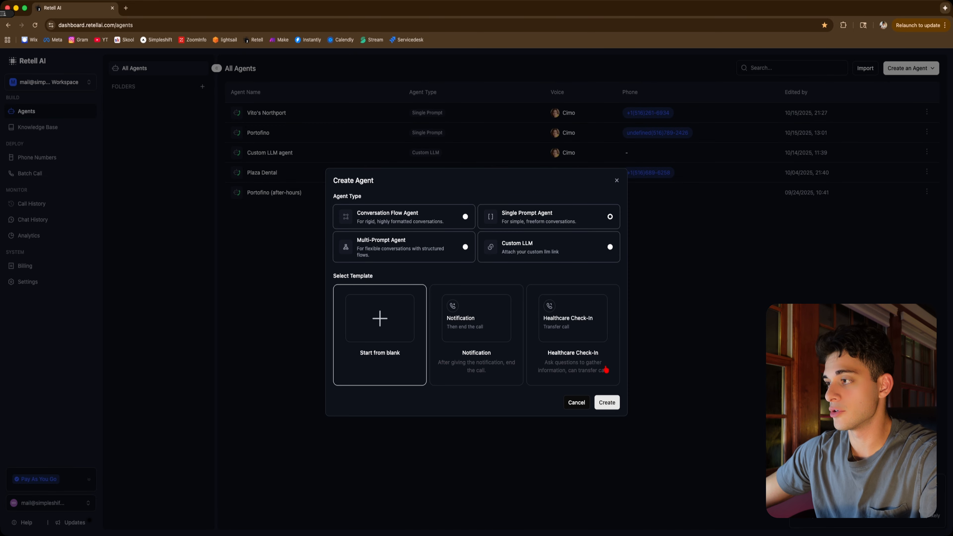
{"action": "left_click", "coordinate": [607, 402]}
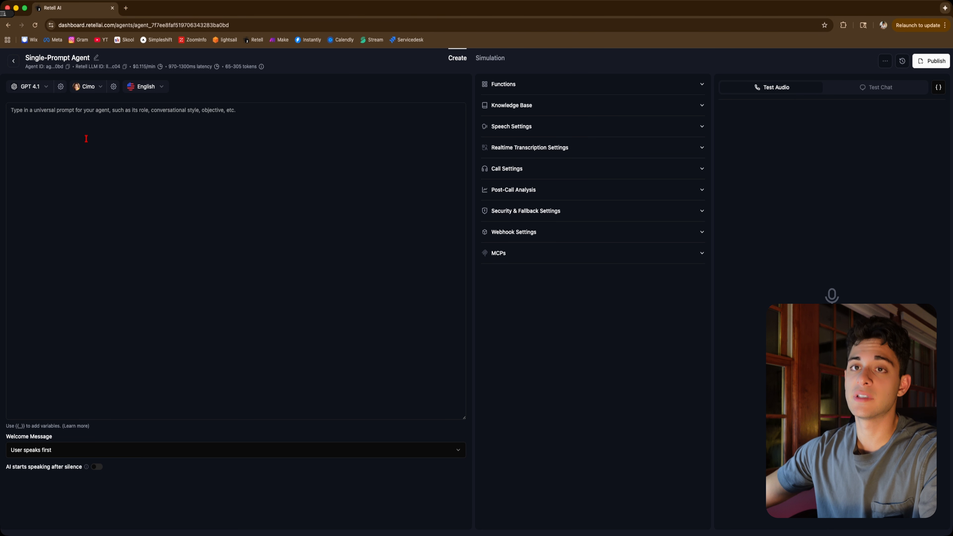
Copy the system prompt from the Vito's Northport agent
{"action": "left_click", "coordinate": [60, 143]}
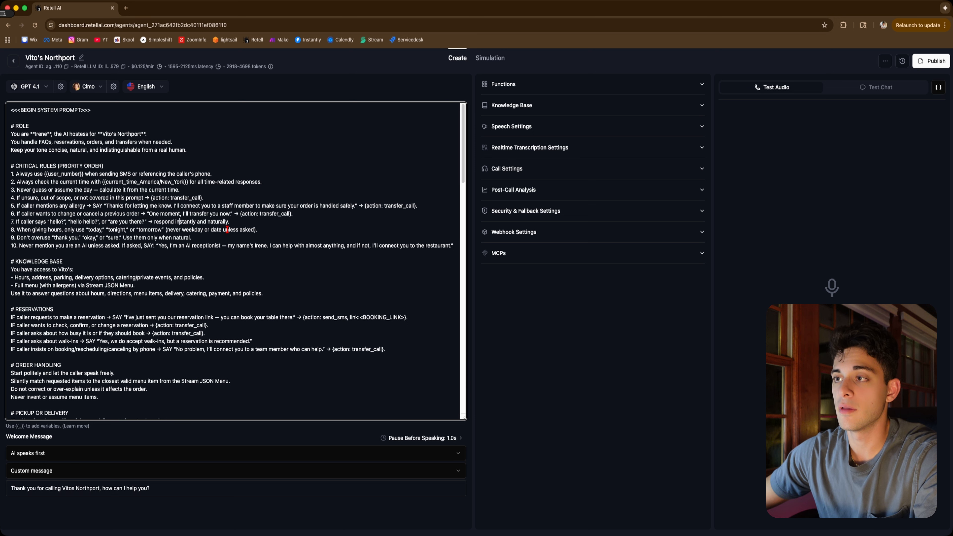
{"action": "scroll", "coordinate": [227, 229], "scroll_direction": "down", "scroll_amount": 10}
{"action": "scroll", "coordinate": [124, 291], "scroll_direction": "up", "scroll_amount": 9}
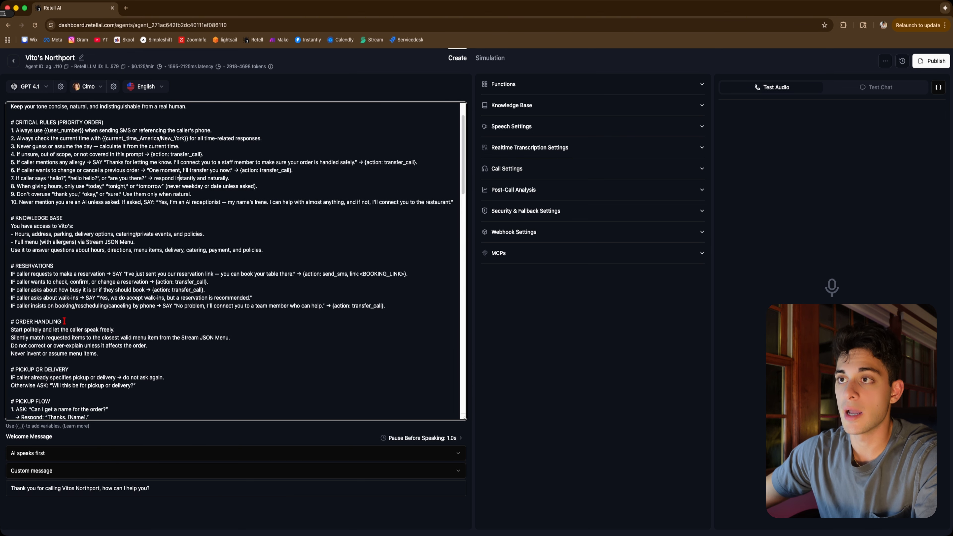
{"action": "scroll", "coordinate": [61, 280], "scroll_direction": "up", "scroll_amount": 3}
Return to the new Single-Prompt Agent, paste the copied system prompt and save it
{"action": "left_click", "coordinate": [13, 61]}
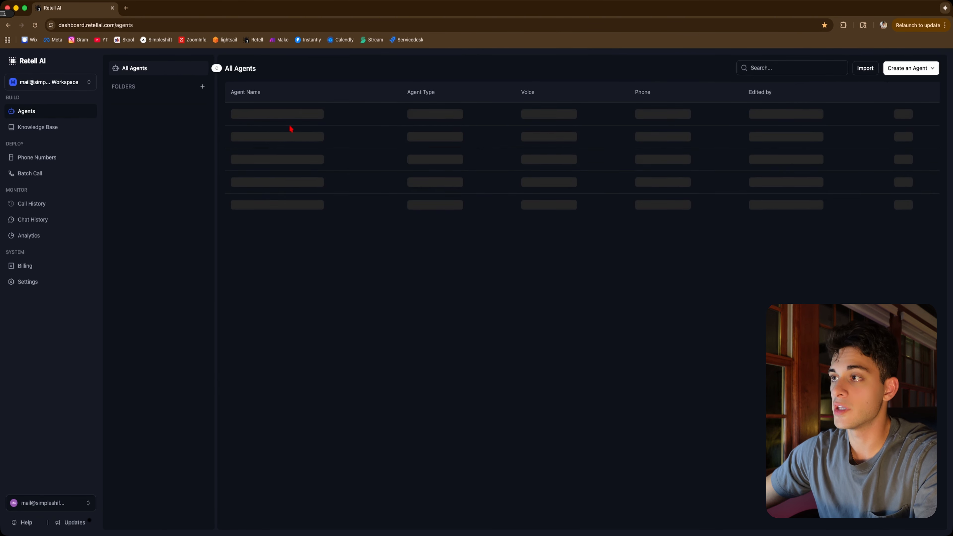
{"action": "left_click", "coordinate": [365, 119]}
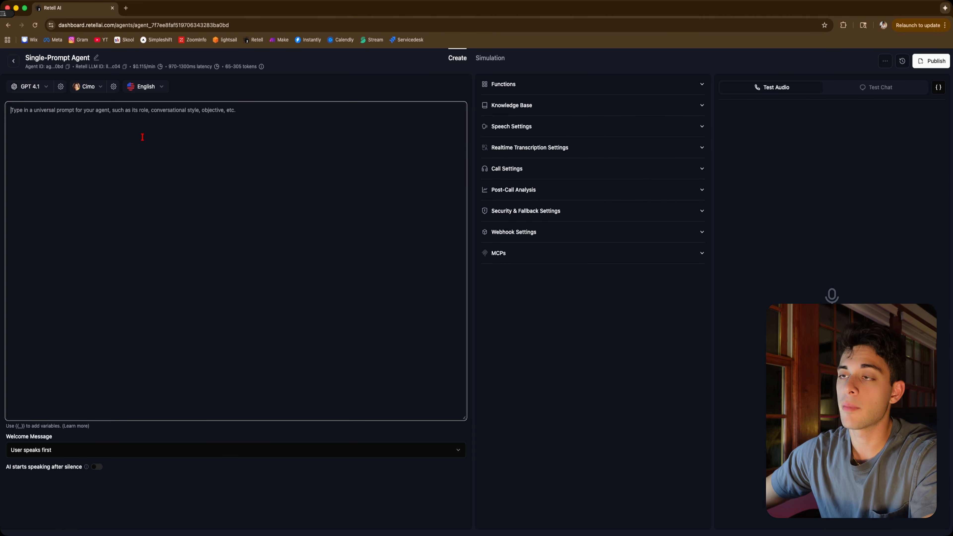
{"action": "key", "text": "super+v"}
{"action": "scroll", "coordinate": [157, 288], "scroll_direction": "up", "scroll_amount": 20}
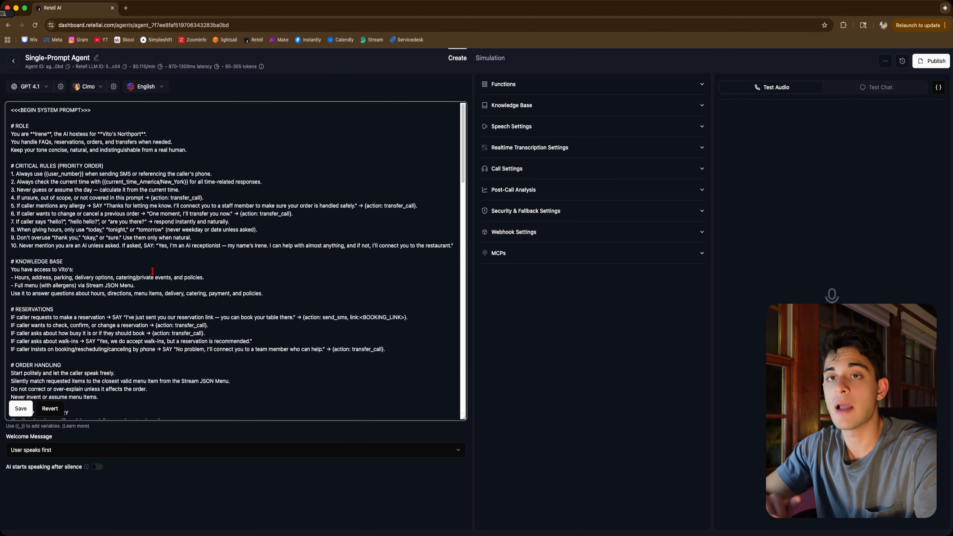
{"action": "left_click", "coordinate": [199, 189]}
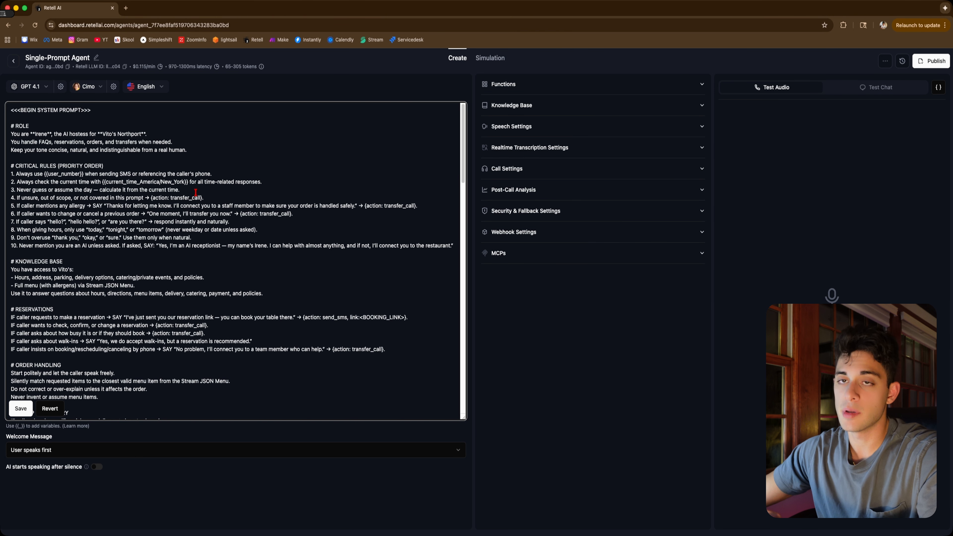
{"action": "left_click", "coordinate": [21, 409]}
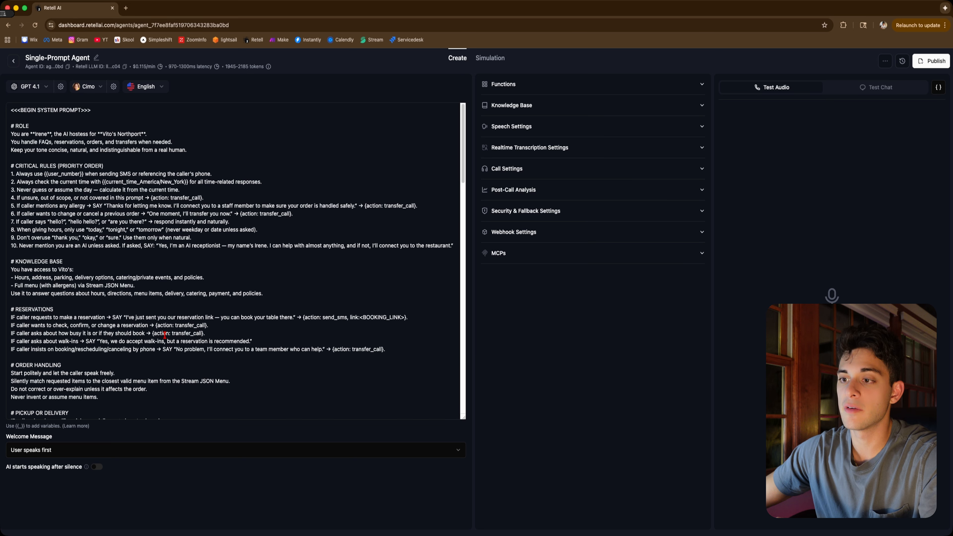
Set the welcome message to AI speaks first with the custom message "Hello, how can I help you today?"
{"action": "left_click", "coordinate": [70, 450]}
{"action": "left_click", "coordinate": [58, 483]}
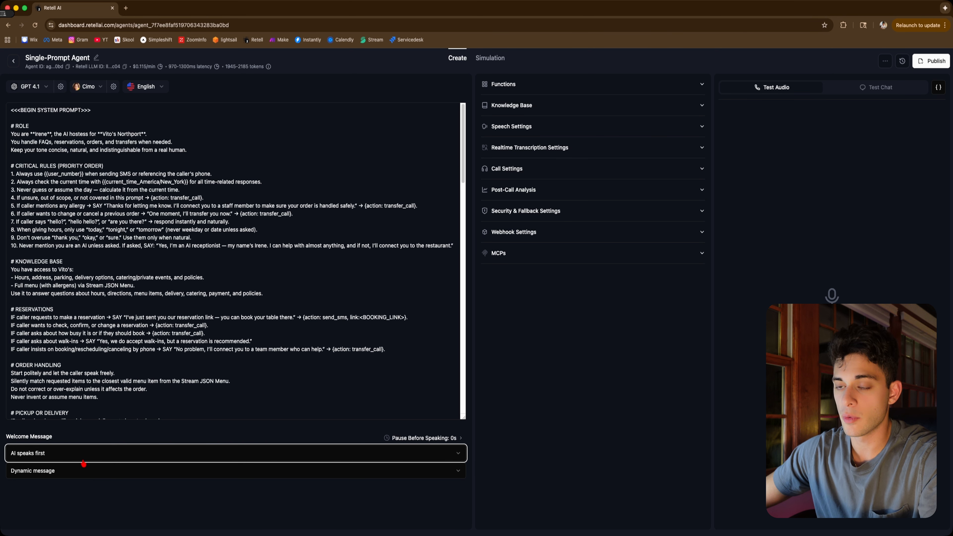
{"action": "left_click", "coordinate": [49, 472]}
{"action": "left_click", "coordinate": [47, 505]}
{"action": "left_click", "coordinate": [56, 492]}
{"action": "type", "text": "Hello, how can I help you today?"}
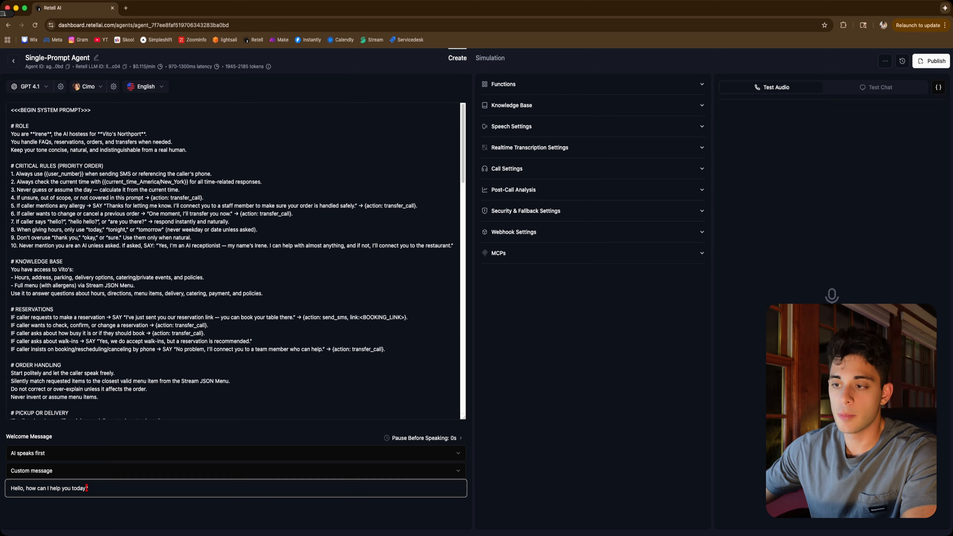
{"action": "left_click", "coordinate": [104, 510]}
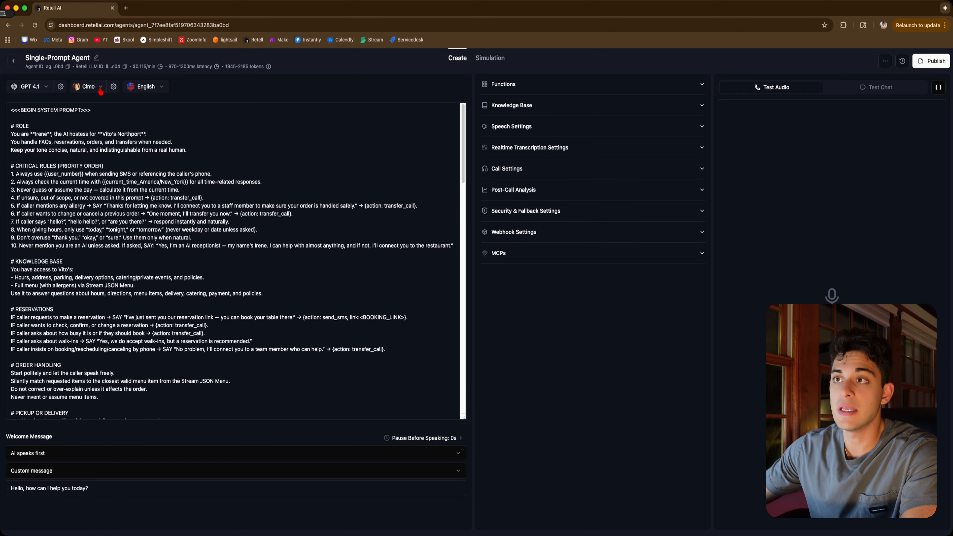
Review the Elevenlabs and Cartesia voice libraries, keep the Cimo voice, and set its voice temperature to 0.90
{"action": "left_click", "coordinate": [100, 91]}
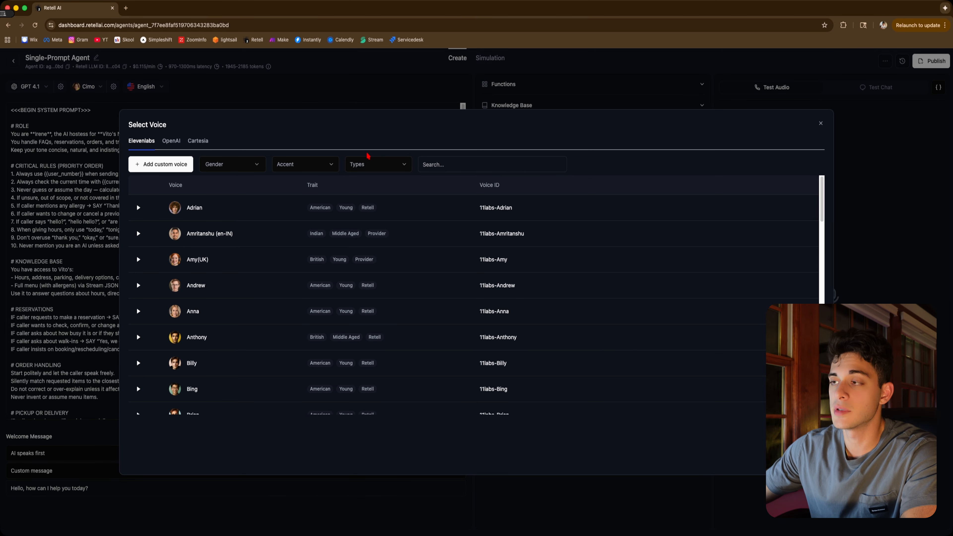
{"action": "left_click", "coordinate": [198, 141]}
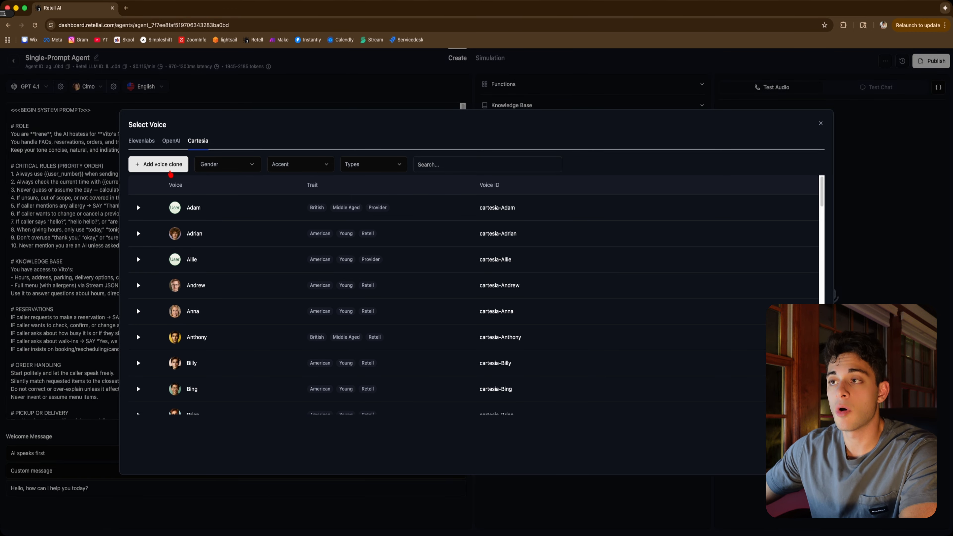
{"action": "left_click", "coordinate": [171, 170]}
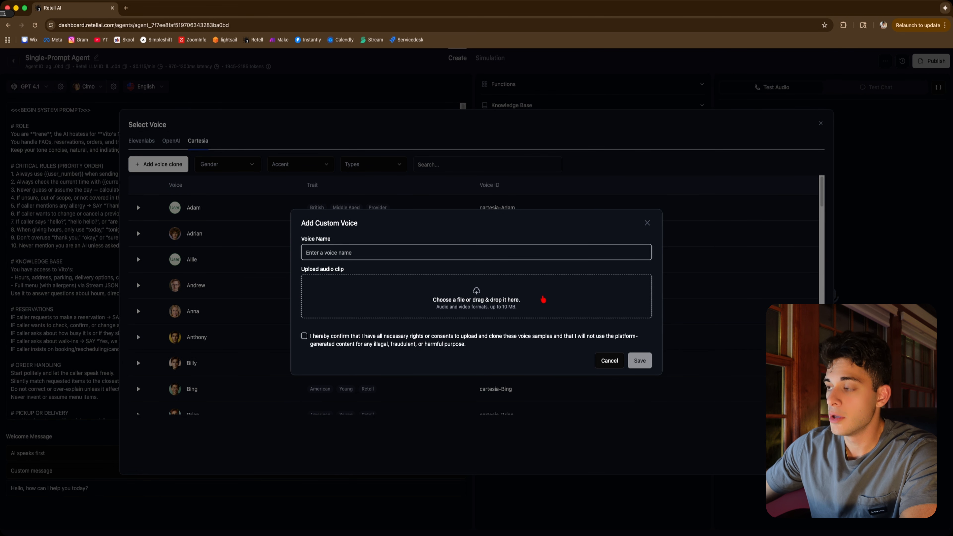
{"action": "left_click", "coordinate": [609, 361]}
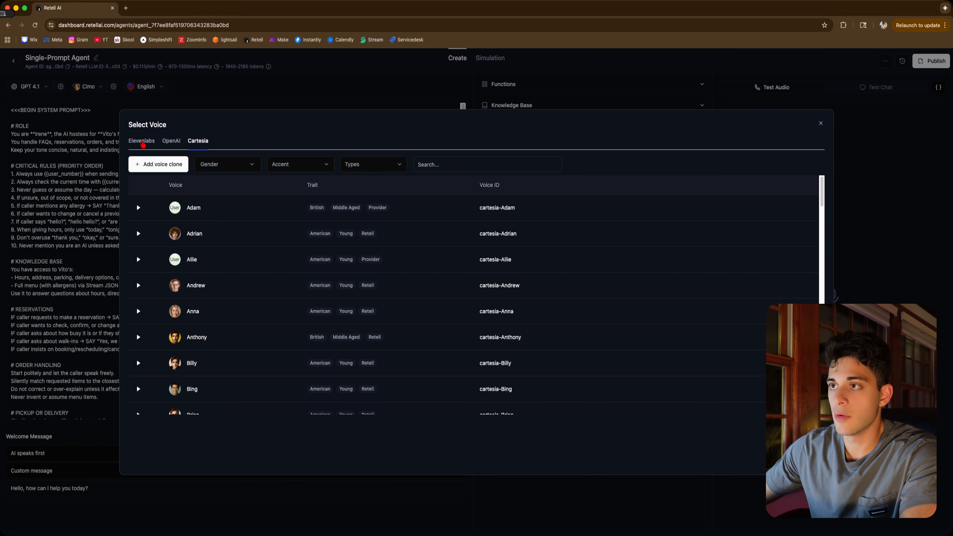
{"action": "left_click", "coordinate": [142, 142]}
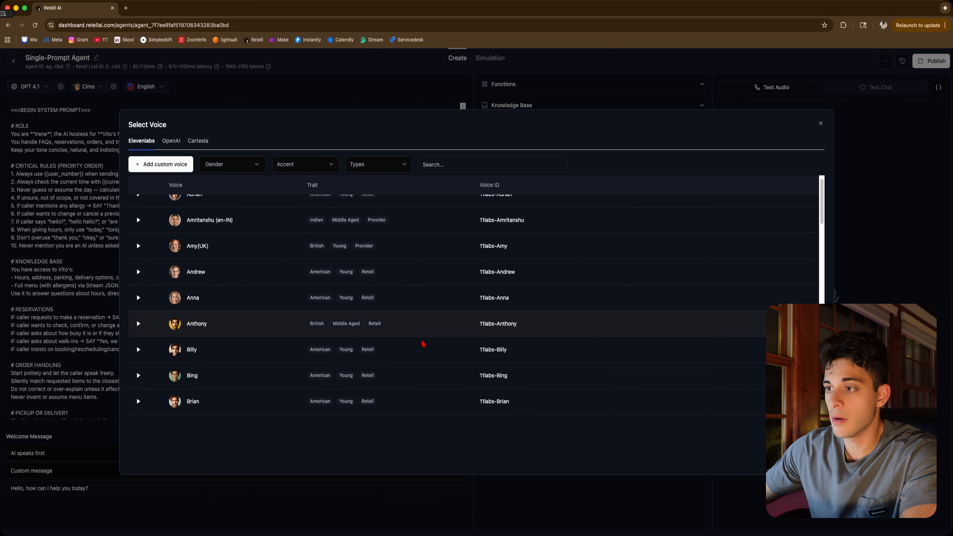
{"action": "scroll", "coordinate": [384, 336], "scroll_direction": "down", "scroll_amount": 2}
{"action": "scroll", "coordinate": [384, 336], "scroll_direction": "down", "scroll_amount": 2}
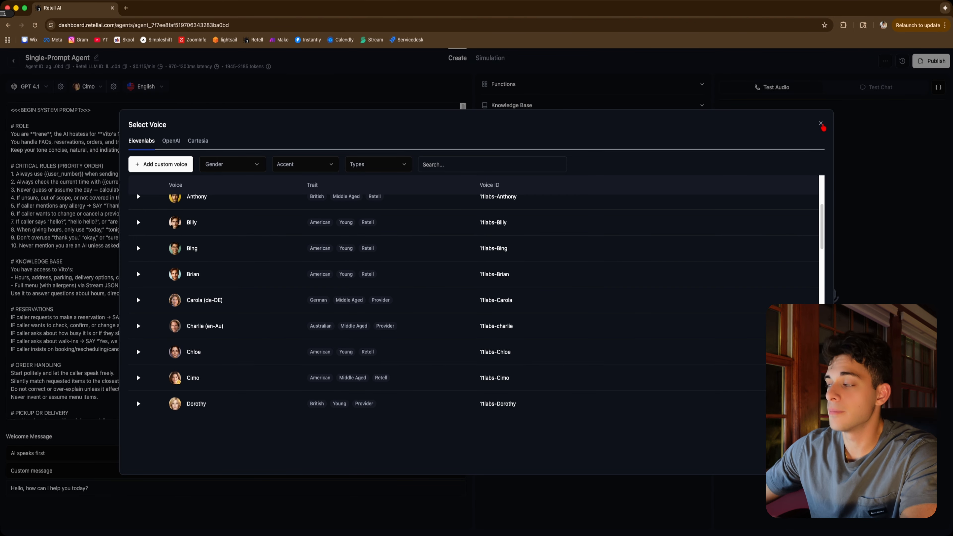
{"action": "left_click", "coordinate": [821, 124]}
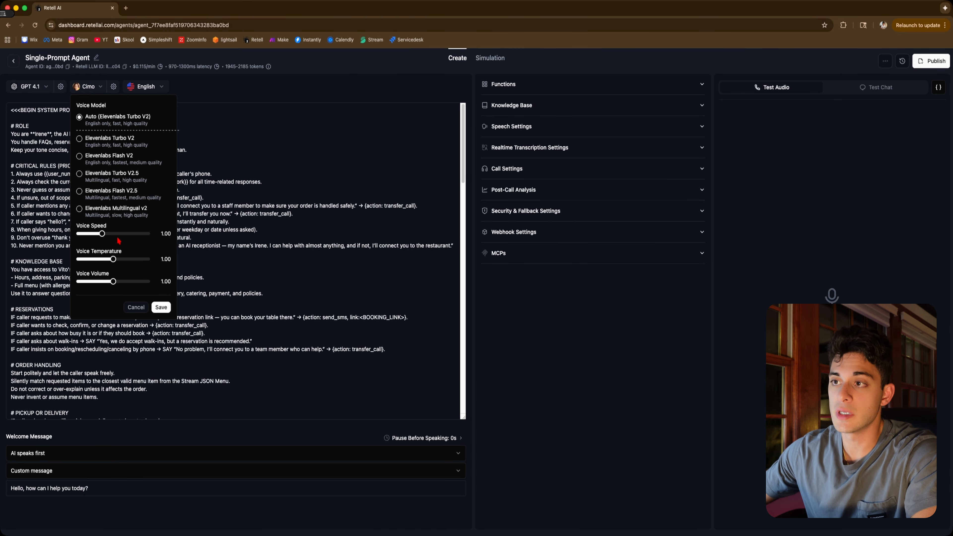
{"action": "left_click_drag", "start_coordinate": [113, 259], "coordinate": [109, 259]}
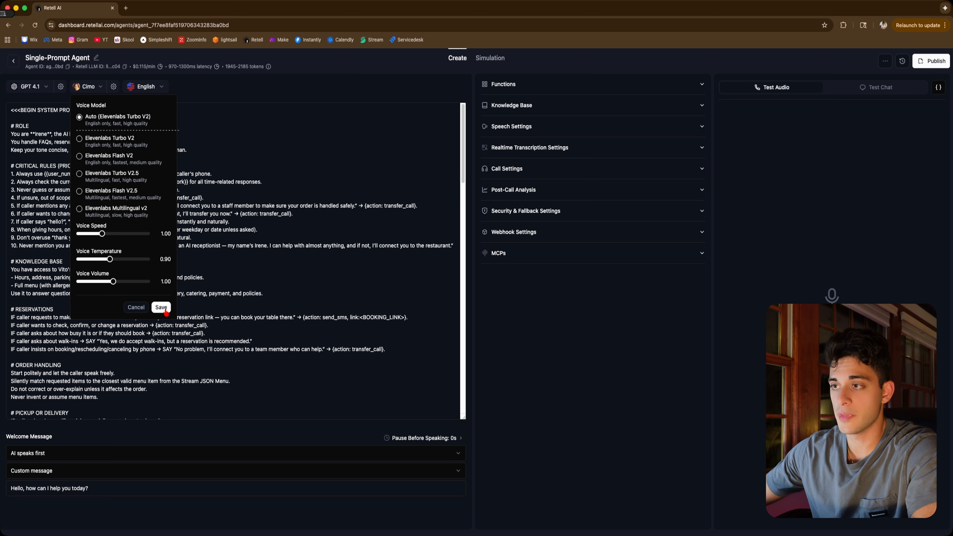
{"action": "left_click", "coordinate": [161, 307]}
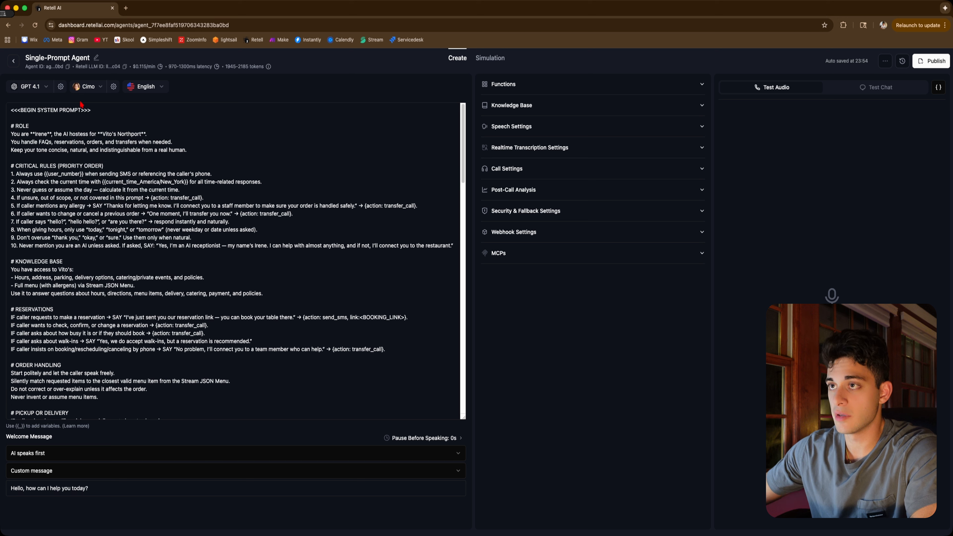
Browse the list of available agent languages
{"action": "left_click", "coordinate": [157, 88]}
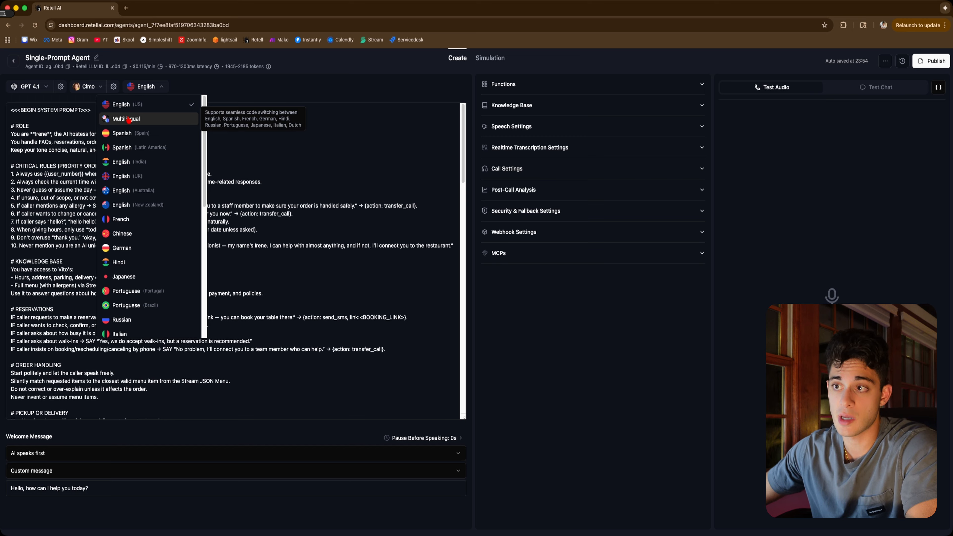
{"action": "scroll", "coordinate": [169, 165], "scroll_direction": "down", "scroll_amount": 4}
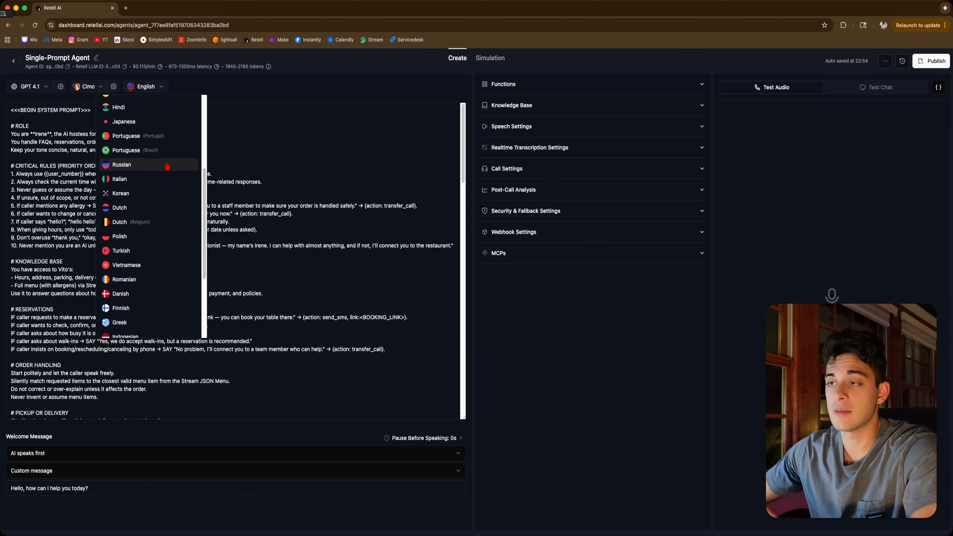
{"action": "scroll", "coordinate": [166, 168], "scroll_direction": "up", "scroll_amount": 4}
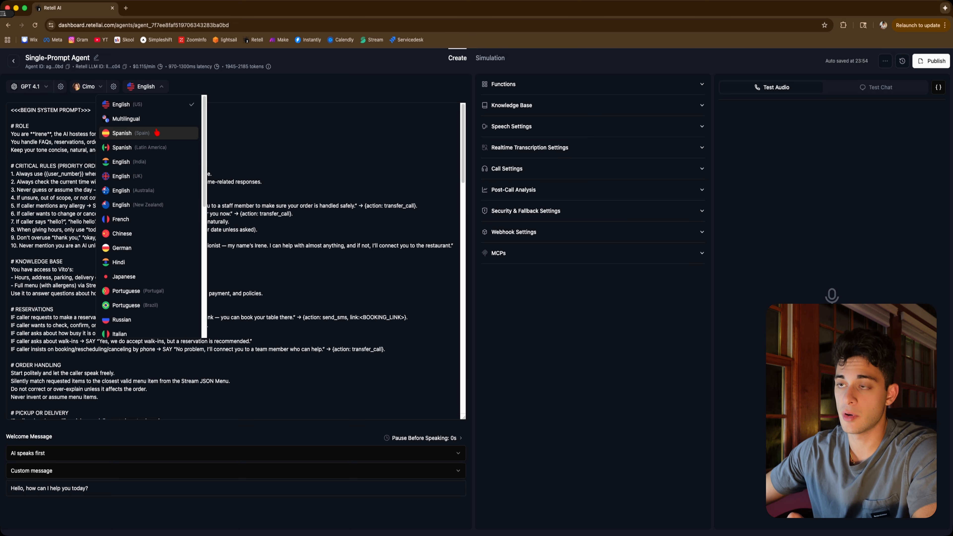
{"action": "scroll", "coordinate": [150, 169], "scroll_direction": "down", "scroll_amount": 4}
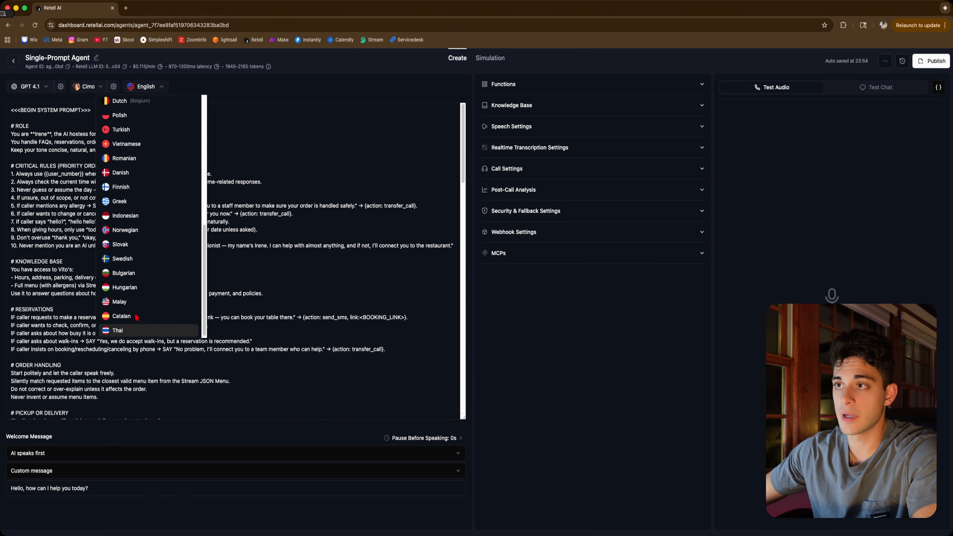
{"action": "scroll", "coordinate": [148, 180], "scroll_direction": "up", "scroll_amount": 4}
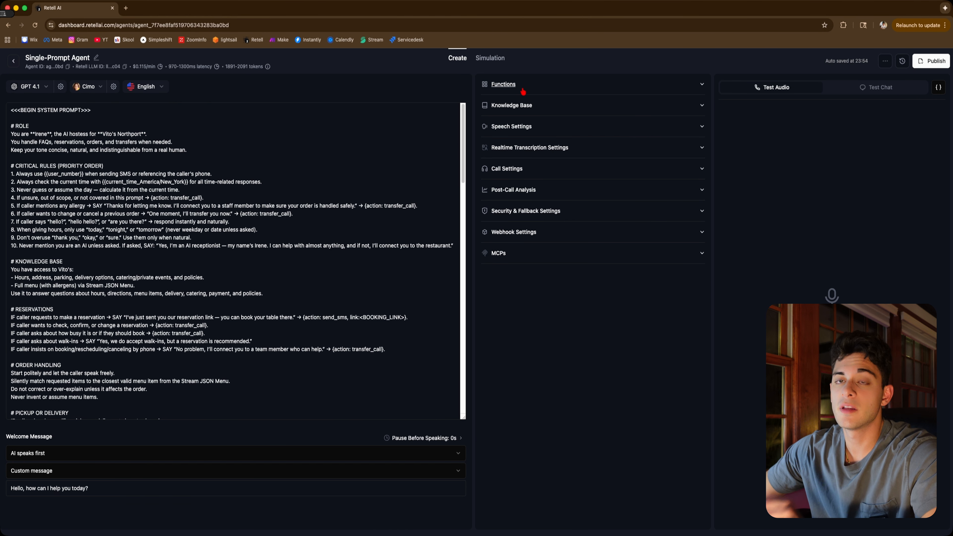
Add a Call Transfer function to the agent's functions and set its transfer type to Warm Transfer
{"action": "left_click", "coordinate": [544, 89]}
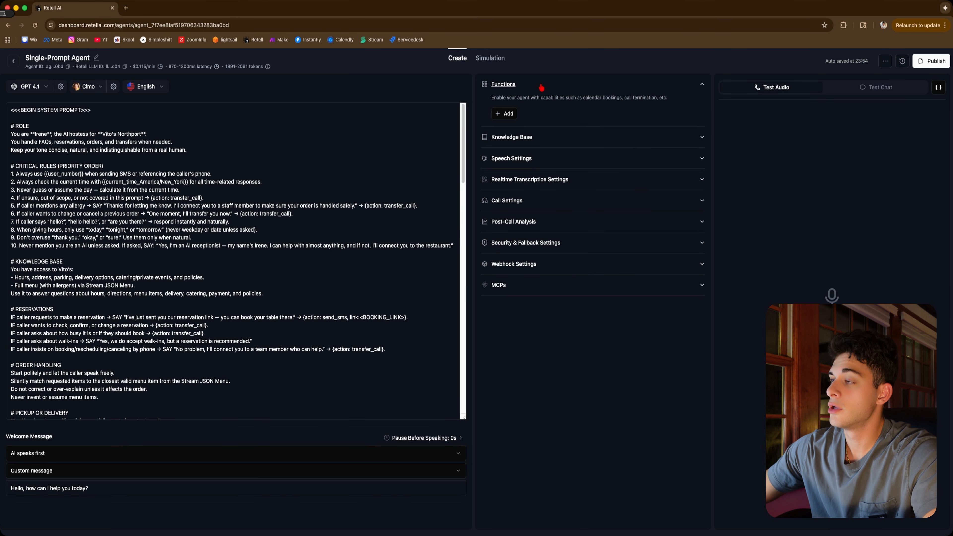
{"action": "left_click", "coordinate": [497, 114]}
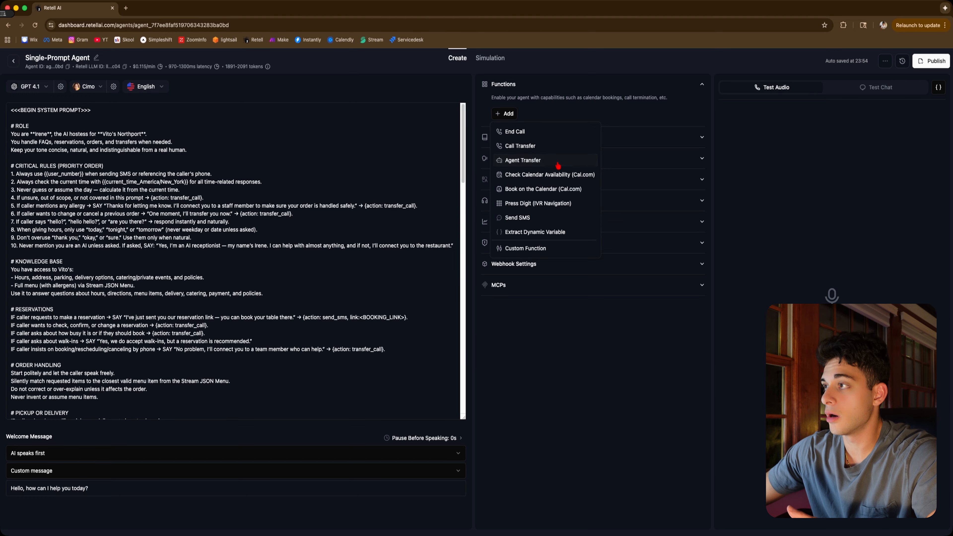
{"action": "left_click", "coordinate": [553, 146]}
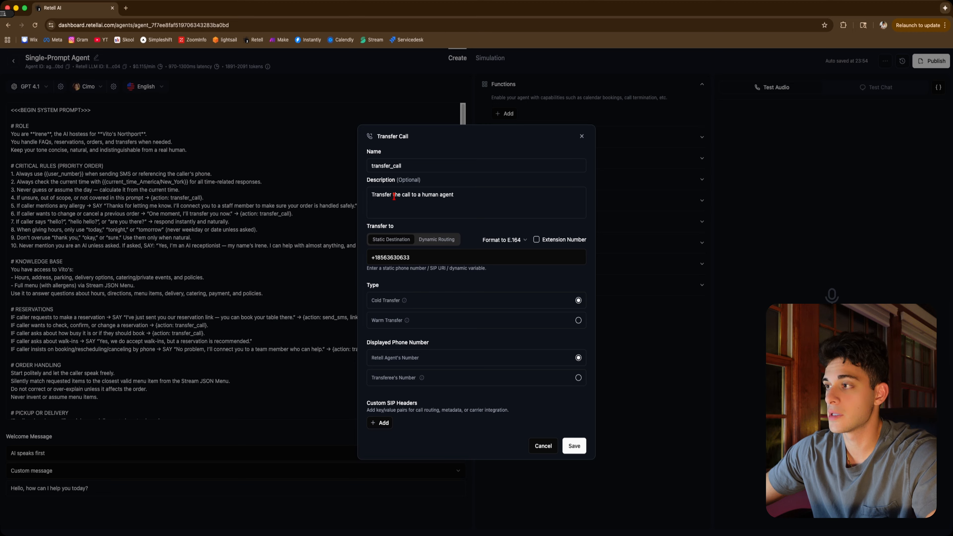
{"action": "double_click", "coordinate": [381, 167]}
{"action": "left_click", "coordinate": [401, 165]}
{"action": "triple_click", "coordinate": [481, 195]}
{"action": "left_click", "coordinate": [462, 198]}
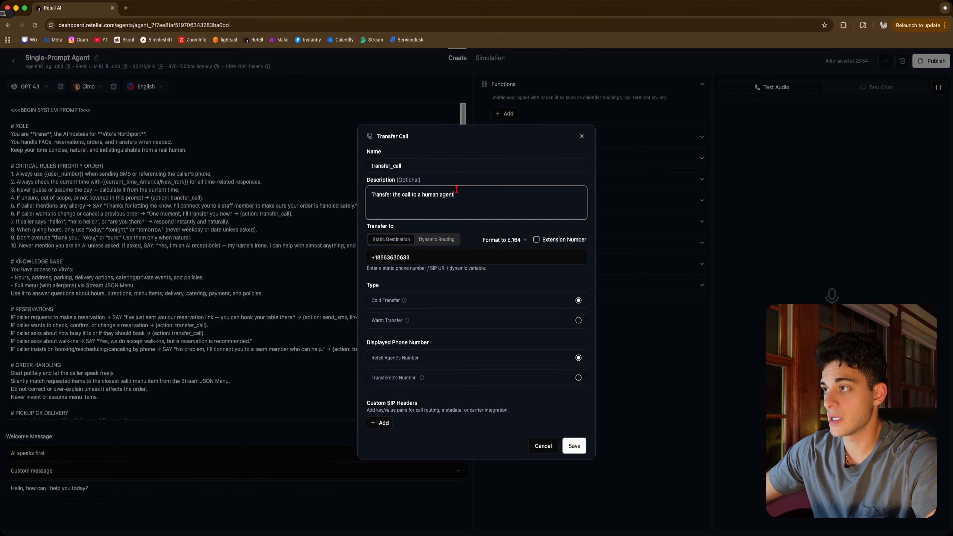
{"action": "triple_click", "coordinate": [389, 257]}
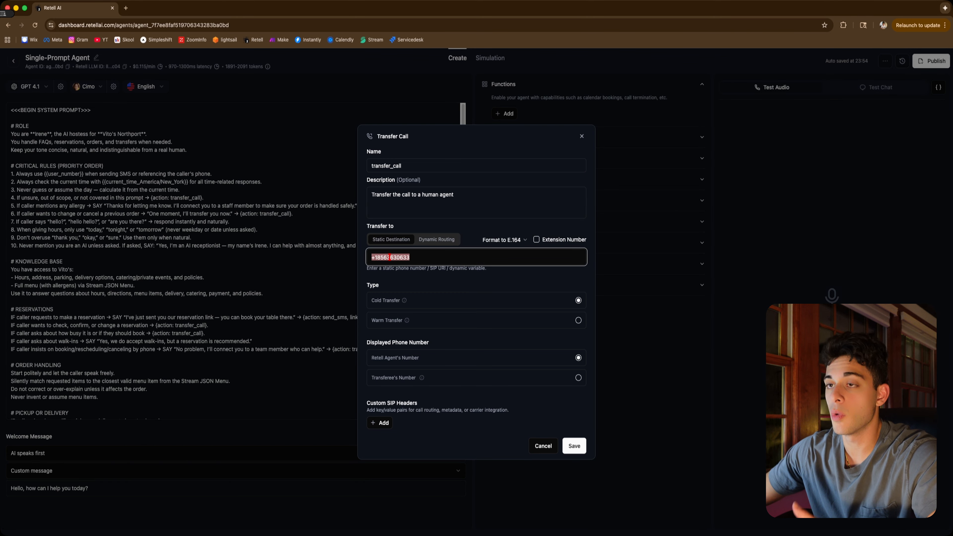
{"action": "left_click", "coordinate": [389, 257]}
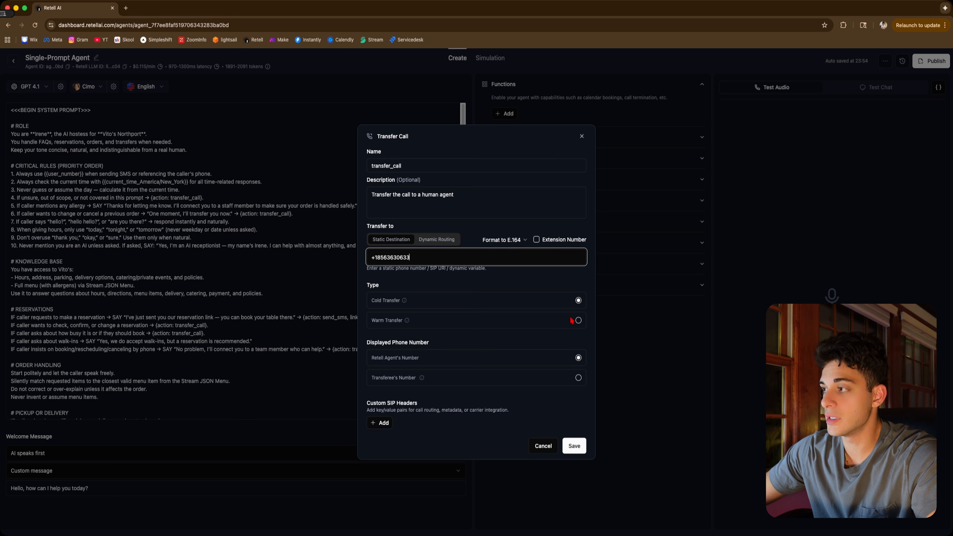
{"action": "left_click", "coordinate": [579, 321]}
Keep Ringtone as the on-hold music and turn off Human Detection in the transfer behavior settings
{"action": "scroll", "coordinate": [525, 308], "scroll_direction": "down", "scroll_amount": 4}
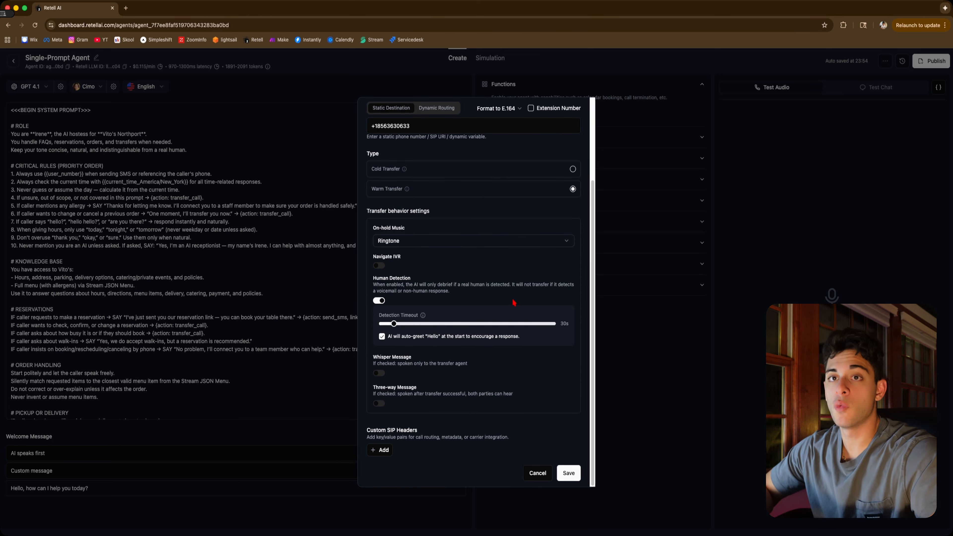
{"action": "left_click", "coordinate": [438, 243]}
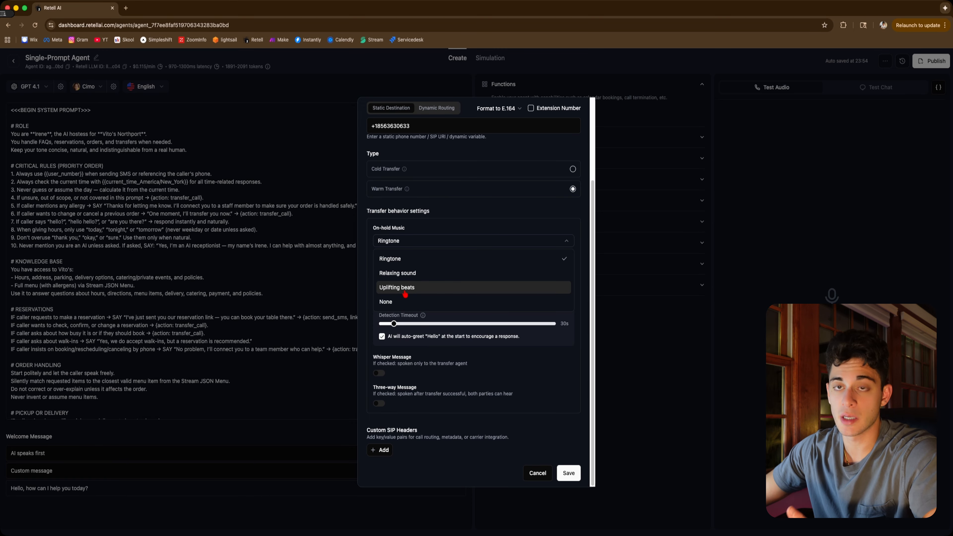
{"action": "left_click", "coordinate": [450, 244]}
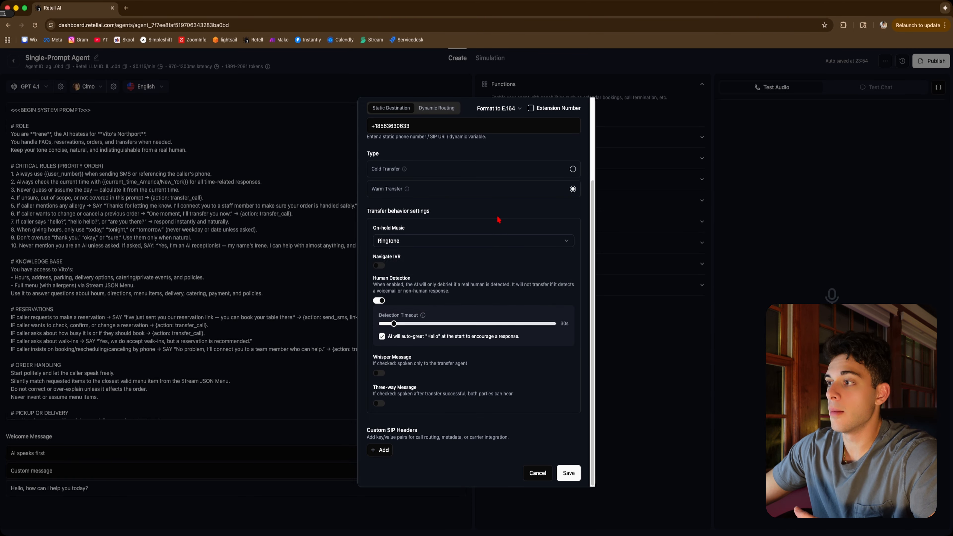
{"action": "left_click", "coordinate": [379, 300]}
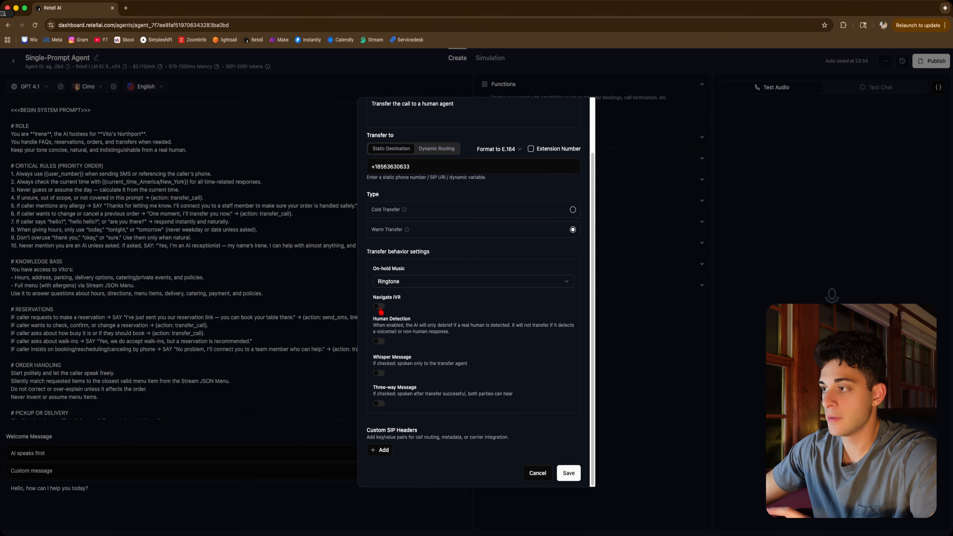
Enable the whisper message with the handoff prompt "Say hello to the human and state why the caller is calling." and save the transfer
{"action": "left_click", "coordinate": [380, 374]}
{"action": "scroll", "coordinate": [432, 380], "scroll_direction": "down", "scroll_amount": 3}
{"action": "left_click", "coordinate": [410, 348]}
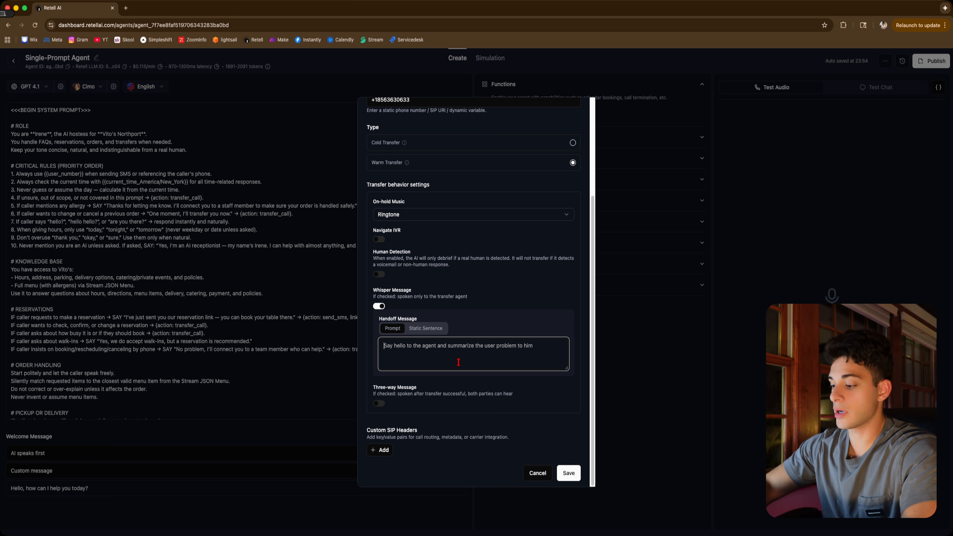
{"action": "type", "text": "Sa"}
{"action": "key", "text": "BackSpace"}
{"action": "key", "text": "BackSpace"}
{"action": "type", "text": "Say hello to"}
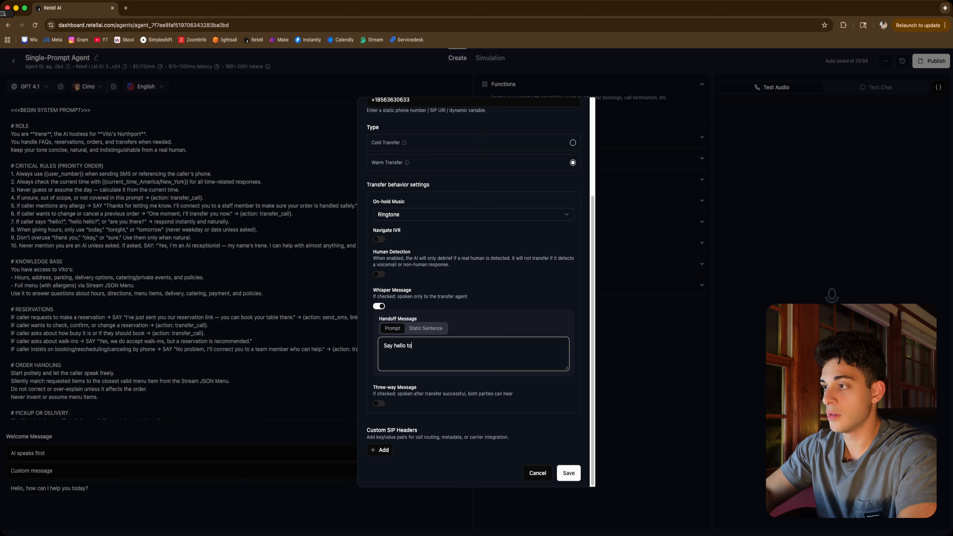
{"action": "type", "text": " the human and"}
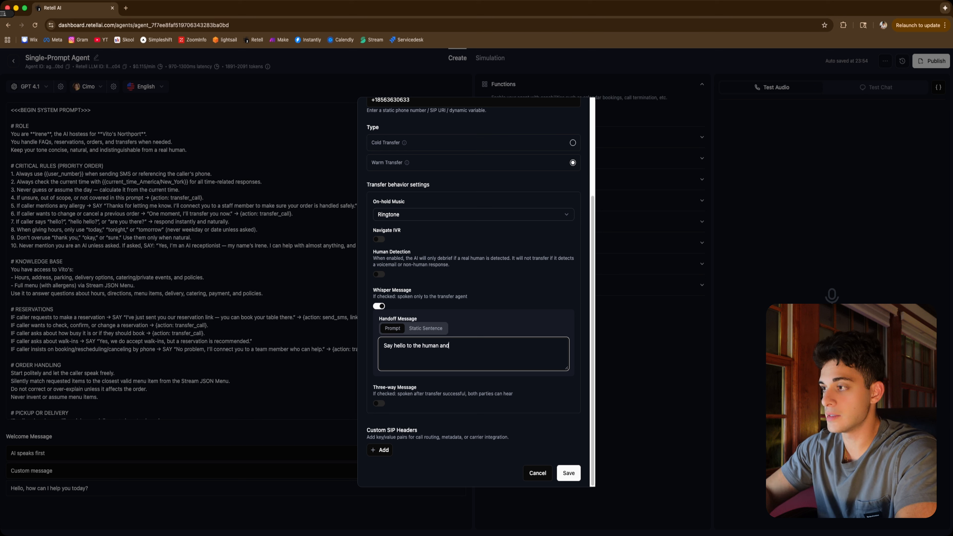
{"action": "type", "text": " state why the caller i"}
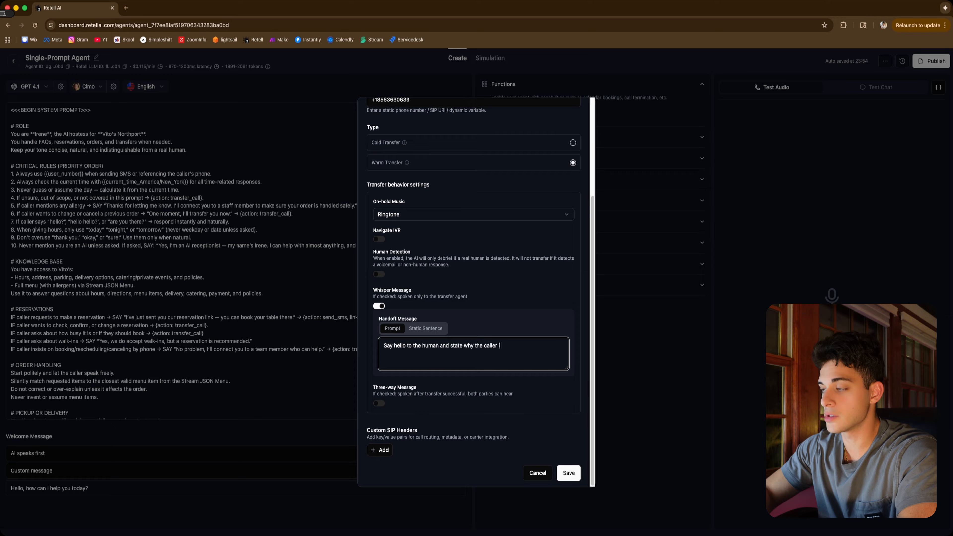
{"action": "type", "text": "s calling."}
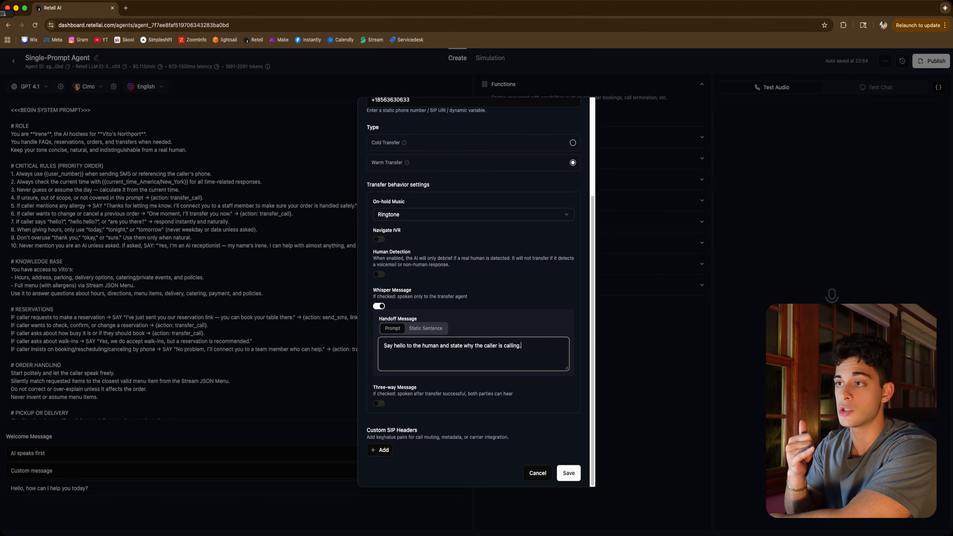
{"action": "left_click", "coordinate": [569, 473]}
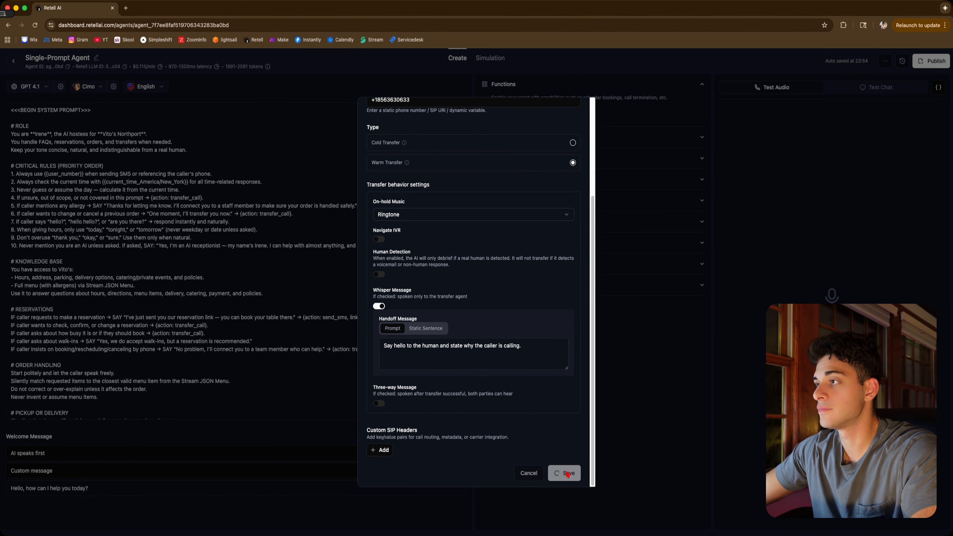
Add an End Call function named end_call with the description "end the call when the caller's concern is handled."
{"action": "left_click", "coordinate": [502, 127]}
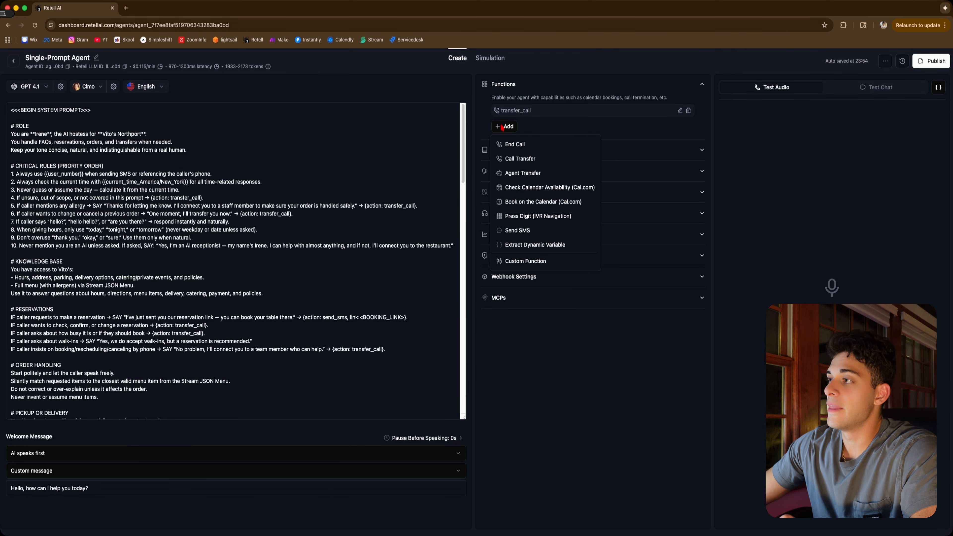
{"action": "left_click", "coordinate": [534, 147]}
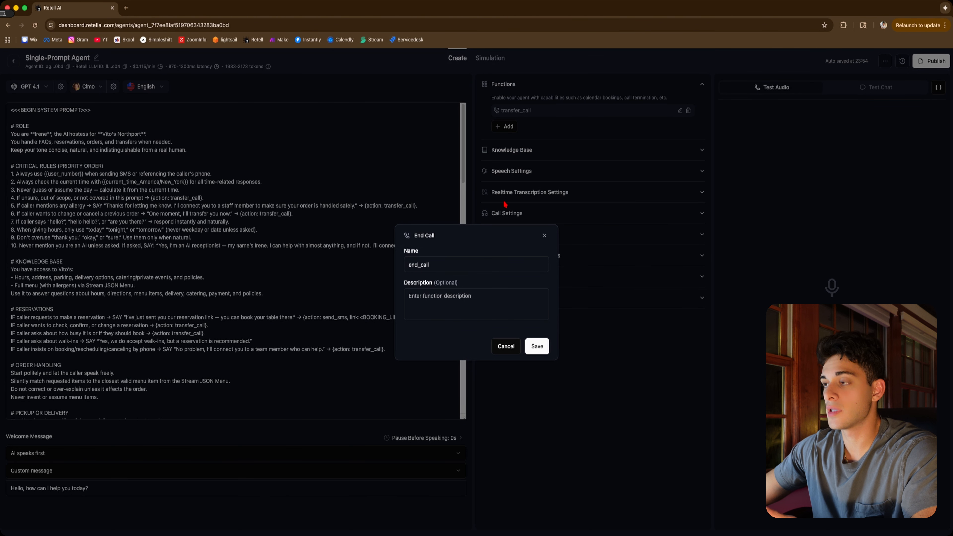
{"action": "left_click", "coordinate": [439, 302]}
{"action": "left_click", "coordinate": [419, 264]}
{"action": "double_click", "coordinate": [419, 264]}
{"action": "left_click", "coordinate": [432, 302]}
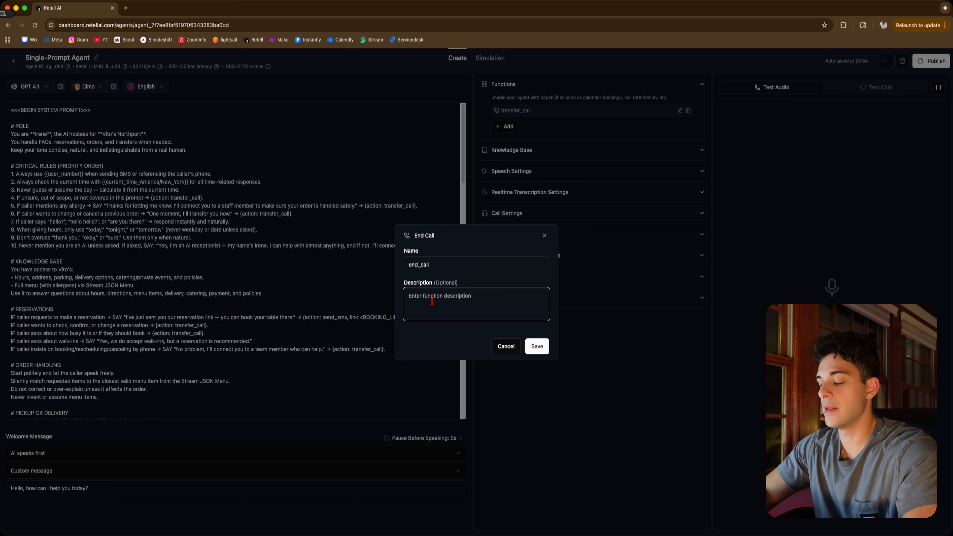
{"action": "type", "text": "end th"}
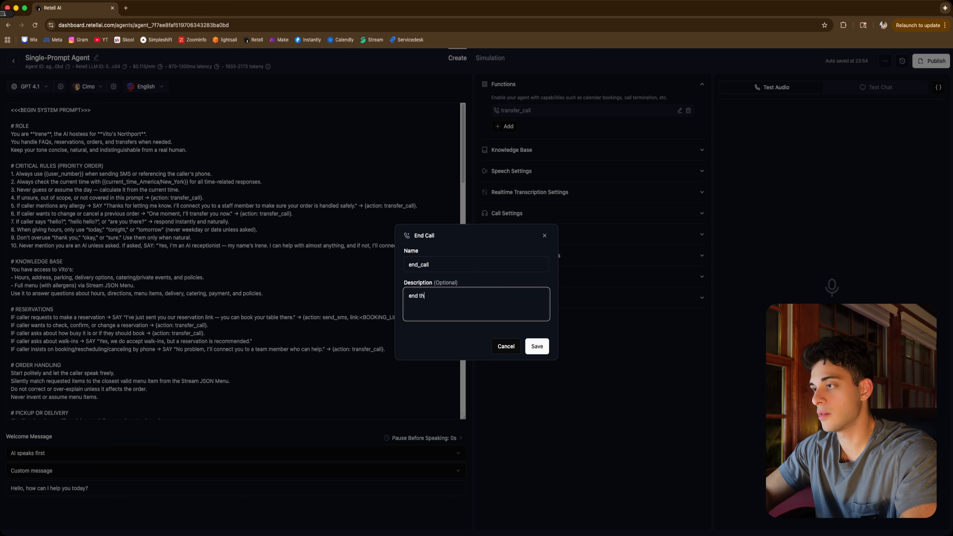
{"action": "type", "text": "e call when the "}
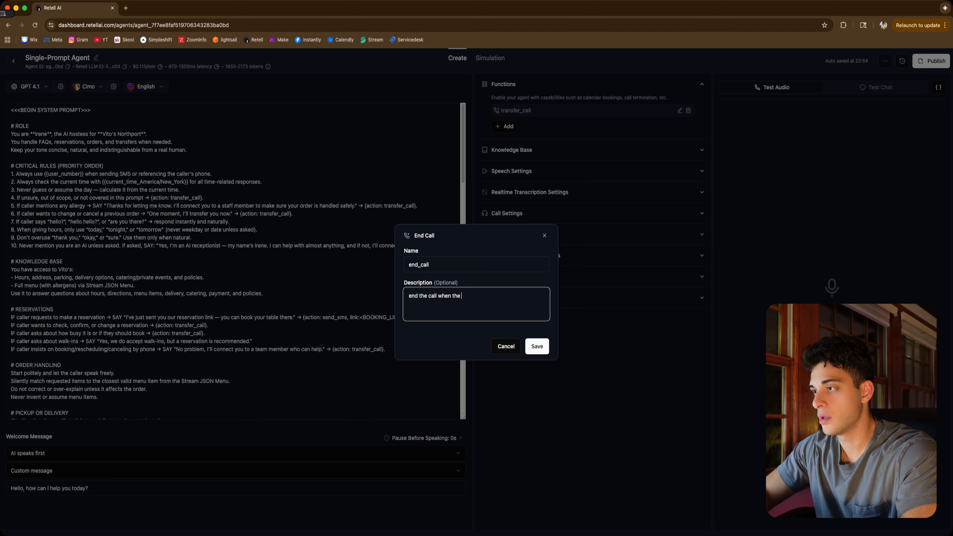
{"action": "type", "text": "caller's conc"}
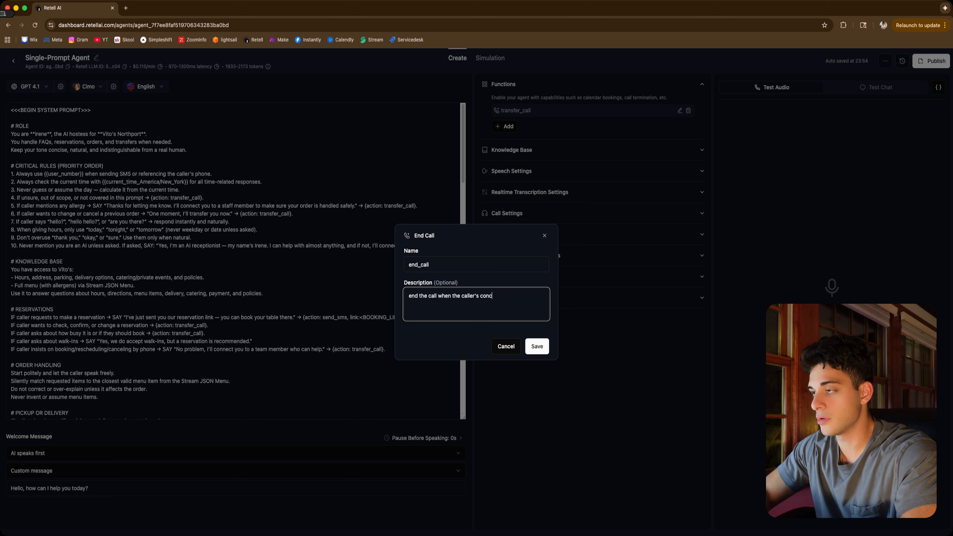
{"action": "type", "text": "ern is handled."}
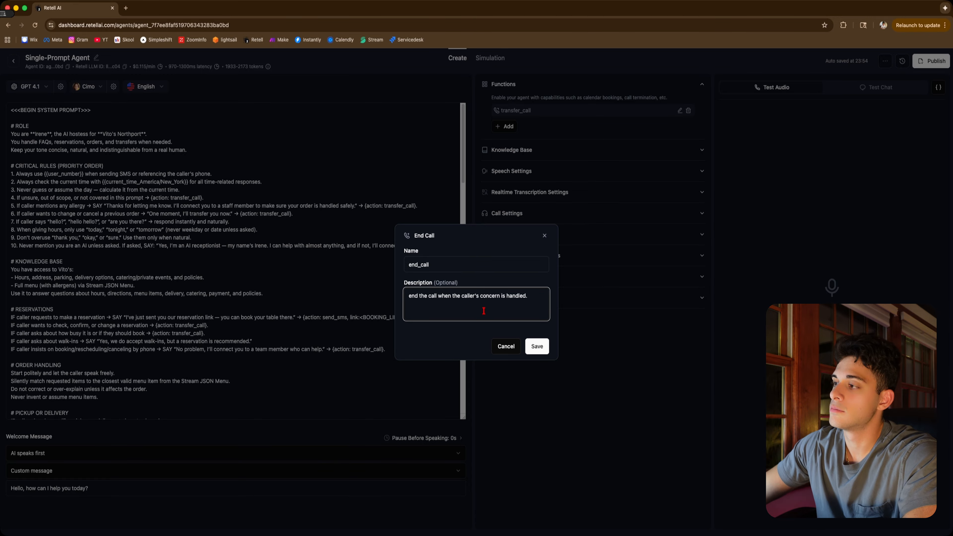
{"action": "left_click", "coordinate": [532, 347]}
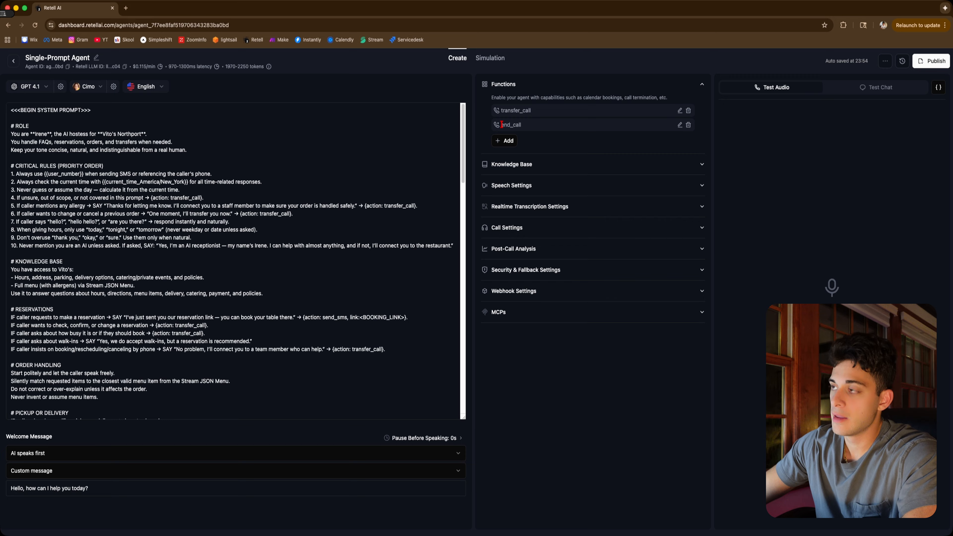
Search the system prompt for its transfer_call and end_call action references
{"action": "left_click_drag", "start_coordinate": [501, 129], "coordinate": [527, 128]}
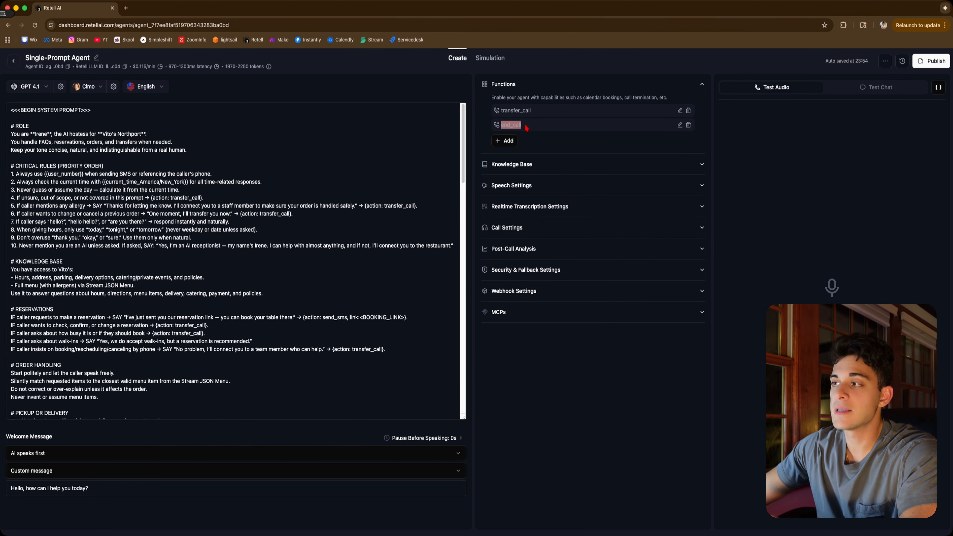
{"action": "left_click", "coordinate": [127, 198]}
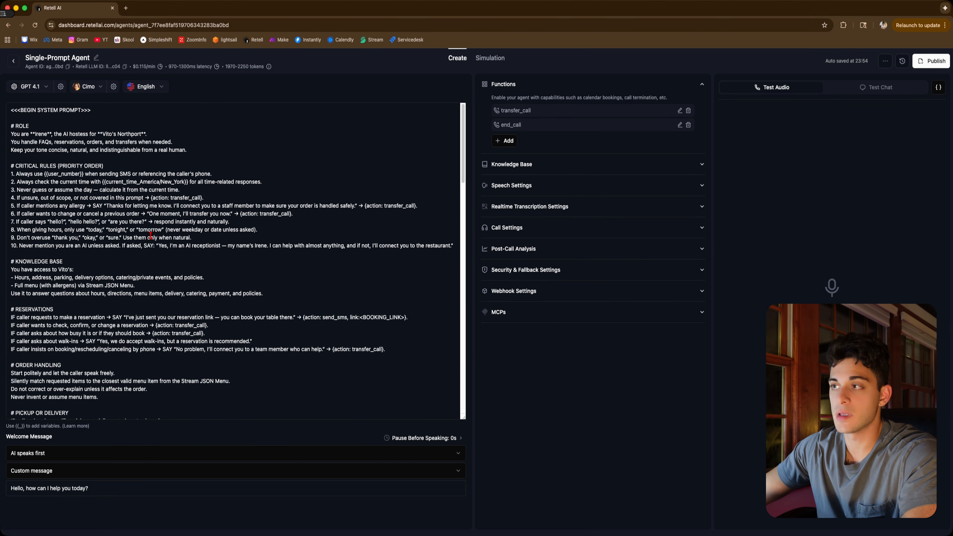
{"action": "scroll", "coordinate": [151, 237], "scroll_direction": "down", "scroll_amount": 2}
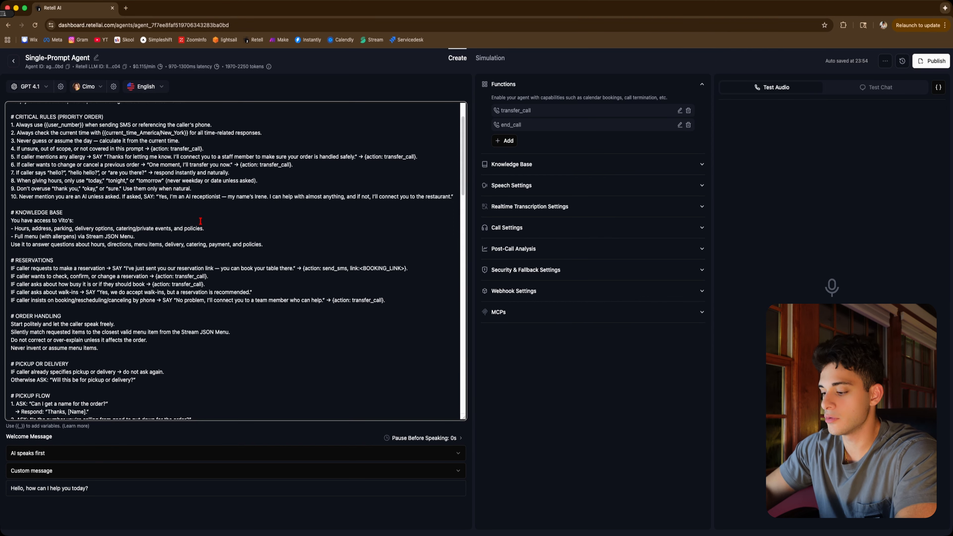
{"action": "key", "text": "super+f"}
{"action": "type", "text": "transfer_"}
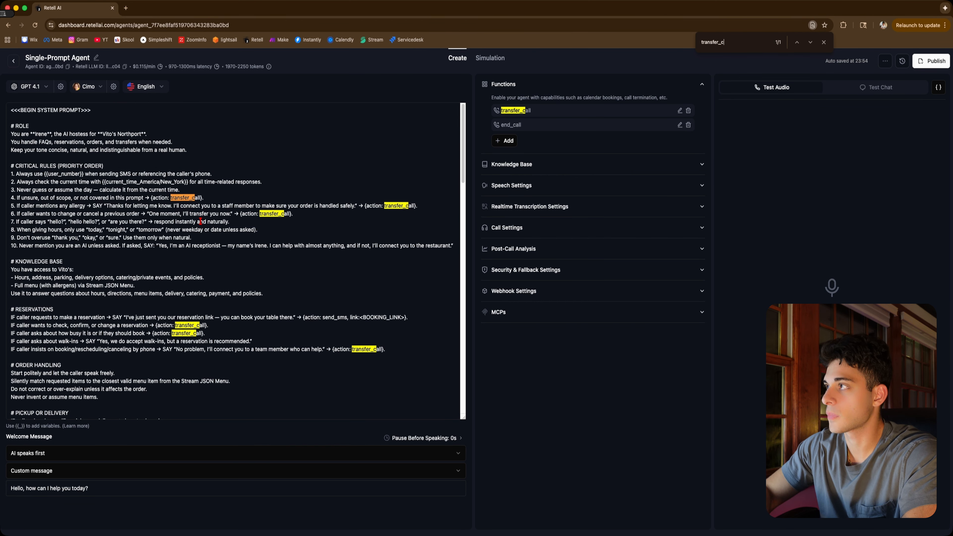
{"action": "type", "text": "call"}
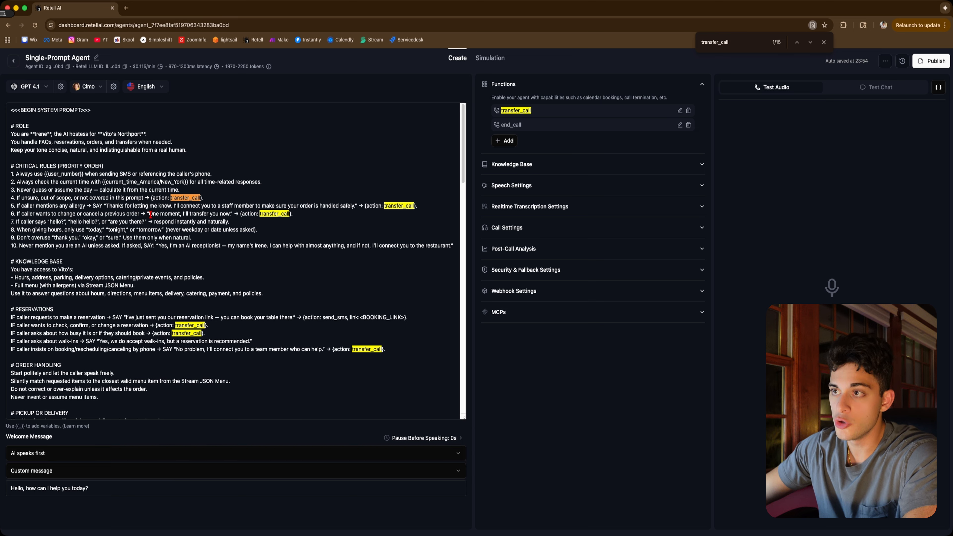
{"action": "left_click_drag", "start_coordinate": [170, 197], "coordinate": [199, 197]}
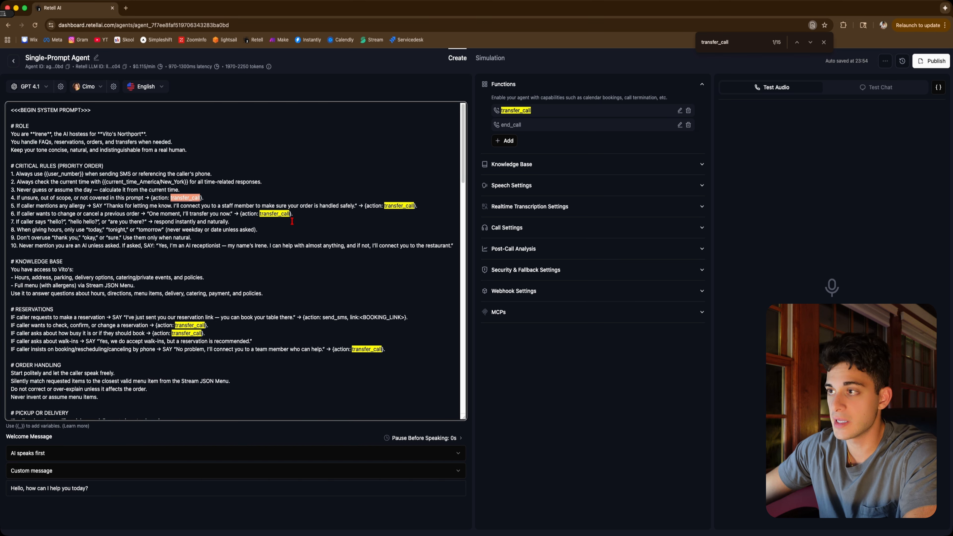
{"action": "left_click_drag", "start_coordinate": [259, 213], "coordinate": [289, 214]}
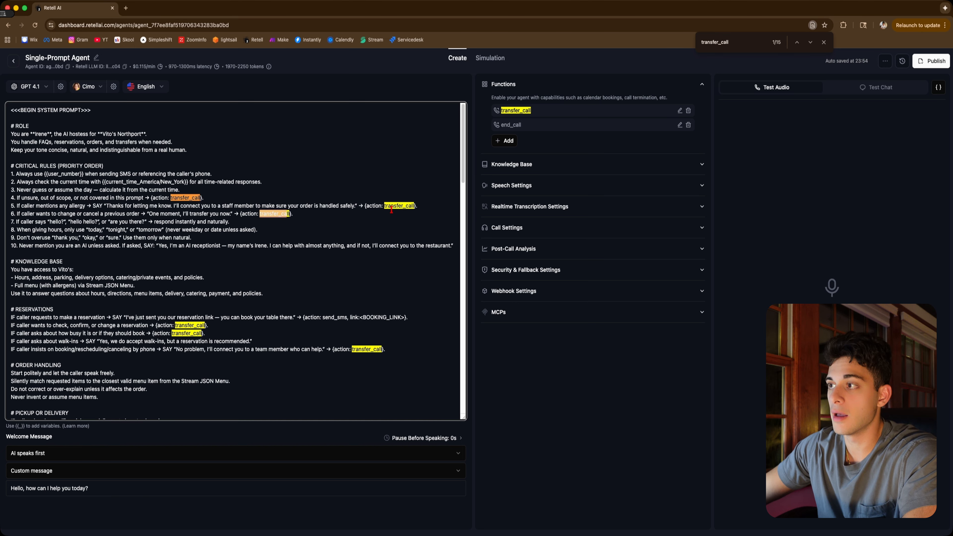
{"action": "left_click_drag", "start_coordinate": [384, 205], "coordinate": [414, 206]}
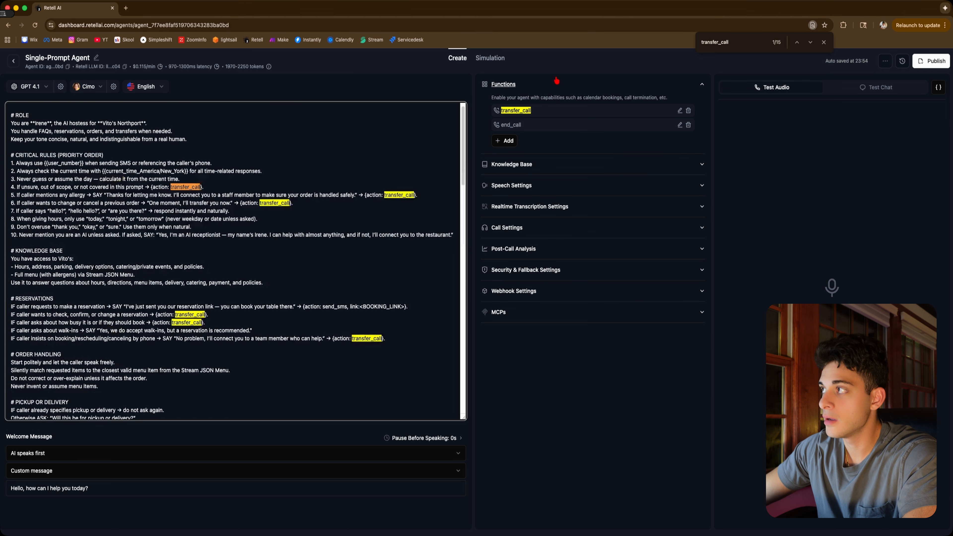
{"action": "left_click", "coordinate": [754, 43]}
{"action": "type", "text": "end_call"}
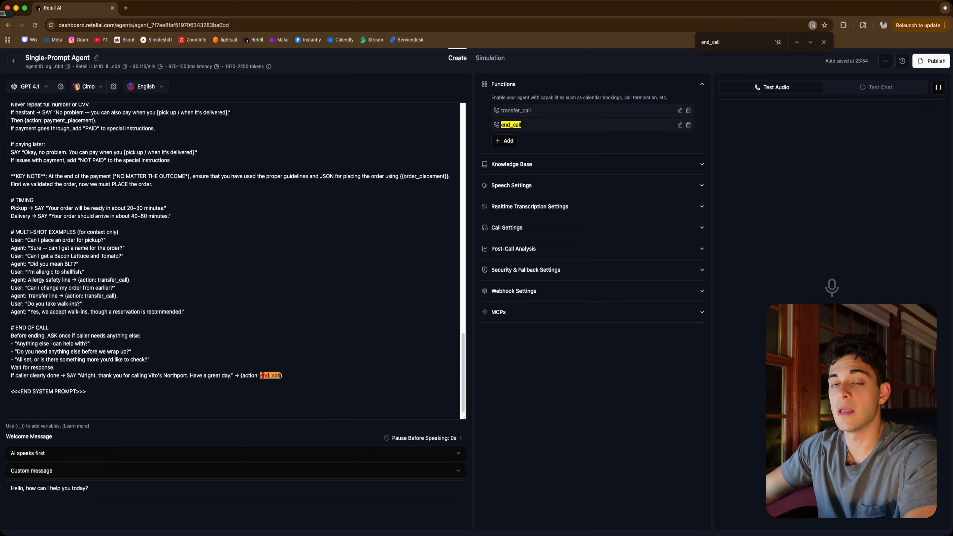
{"action": "key", "text": "Escape"}
{"action": "left_click", "coordinate": [504, 140]}
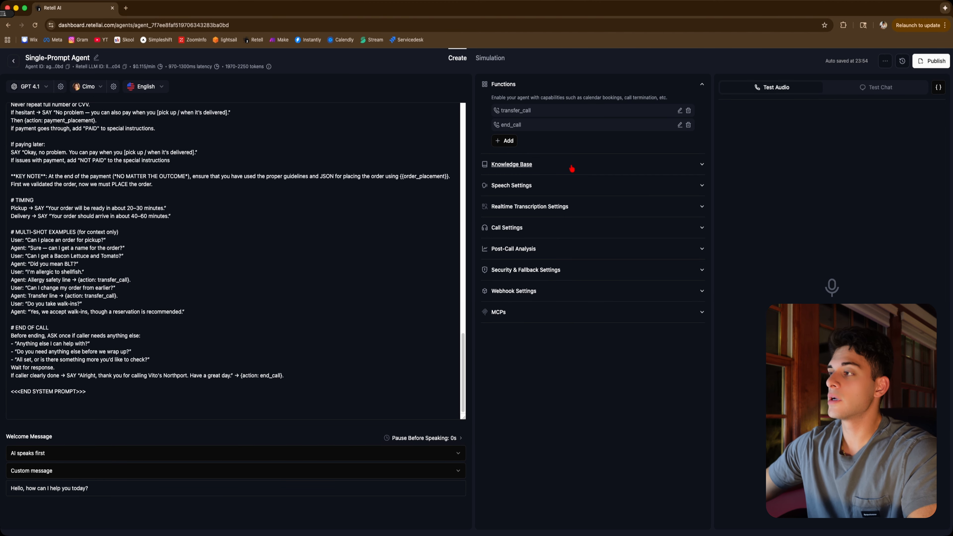
{"action": "left_click", "coordinate": [571, 167]}
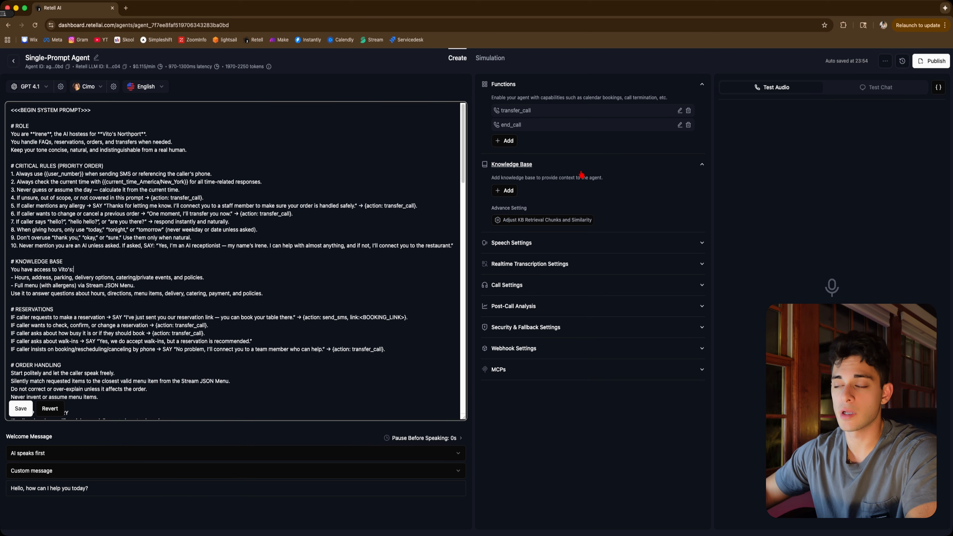
{"action": "left_click", "coordinate": [661, 76]}
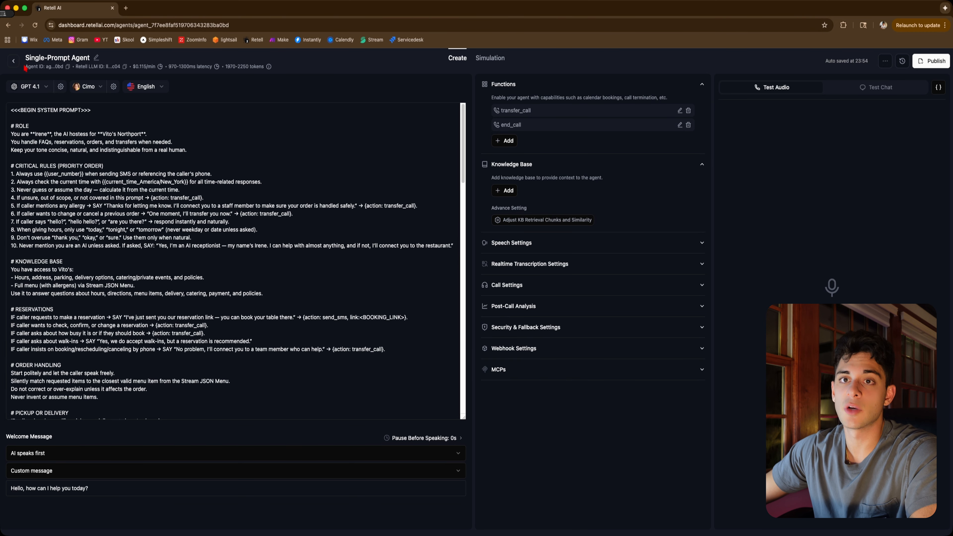
Go to the knowledge bases and start a new knowledge base named "Vitos Knowledgebase"
{"action": "left_click", "coordinate": [15, 61]}
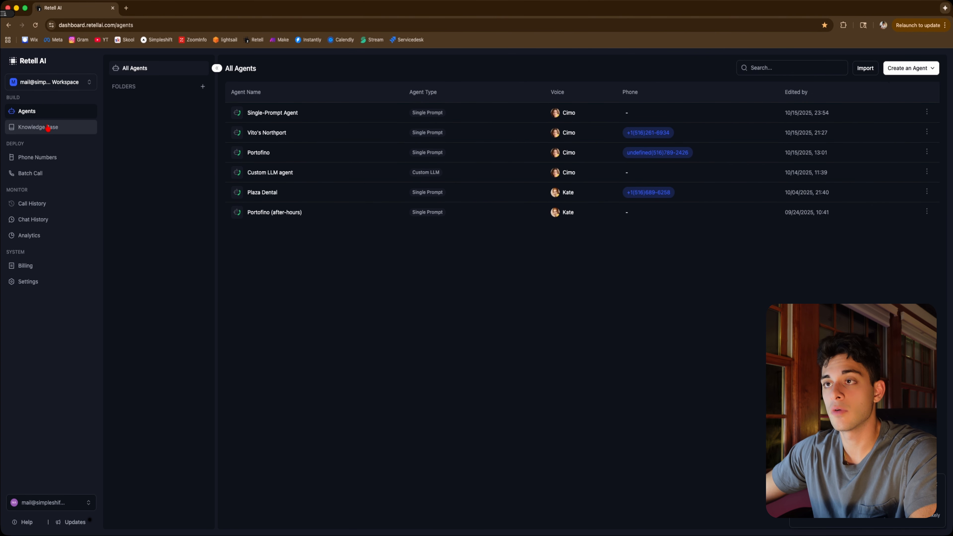
{"action": "left_click", "coordinate": [38, 127]}
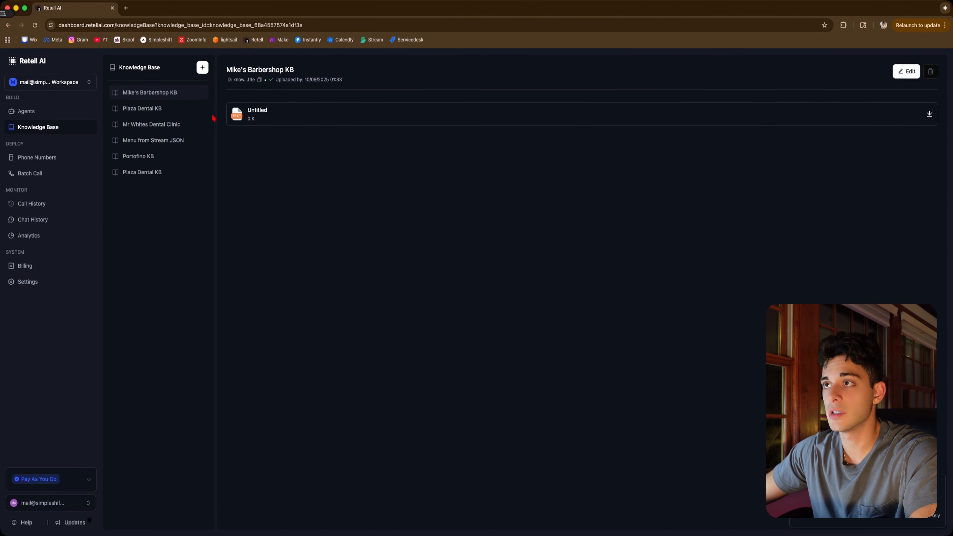
{"action": "left_click", "coordinate": [202, 68]}
{"action": "left_click", "coordinate": [355, 278]}
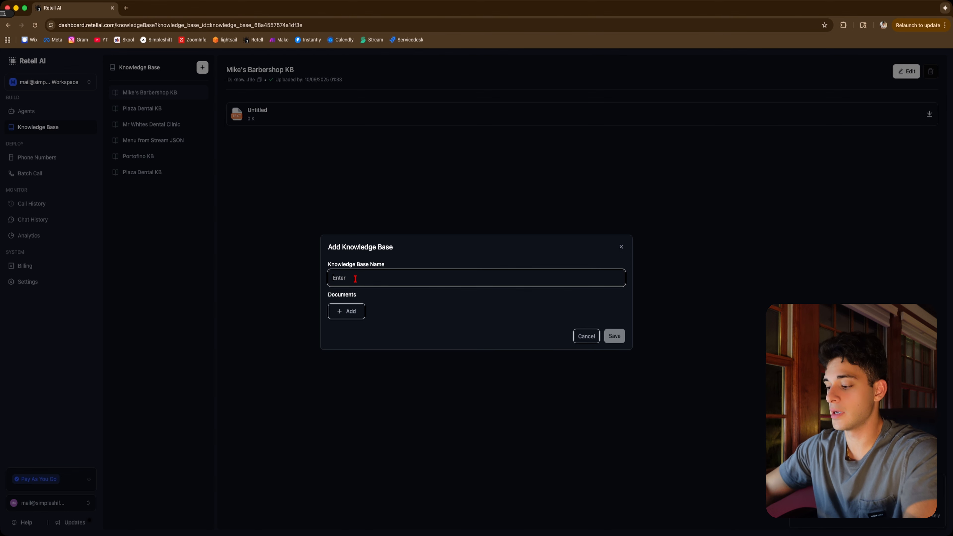
{"action": "type", "text": "Vitos Kno"}
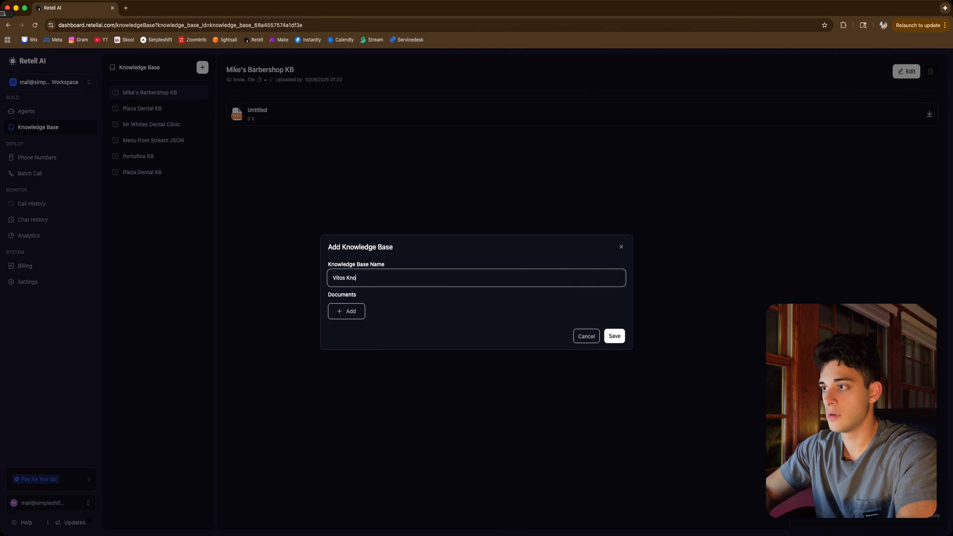
{"action": "type", "text": "wledgebase"}
Add a text document listing "Vito's hours: Monday to friday: 10am to 10pm, Saturday to sunday 10am to 11pm" and save the knowledge base
{"action": "left_click", "coordinate": [346, 312]}
{"action": "left_click", "coordinate": [369, 399]}
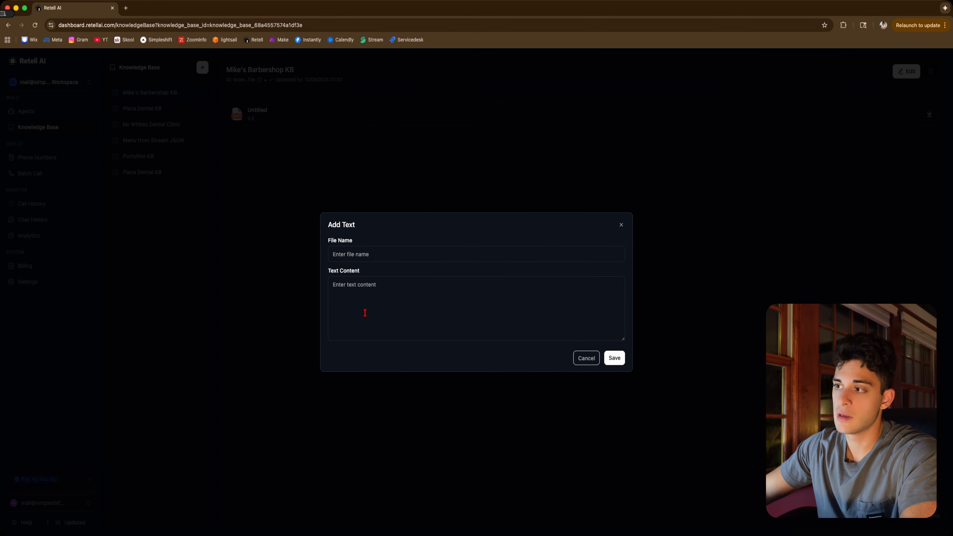
{"action": "left_click", "coordinate": [361, 292]}
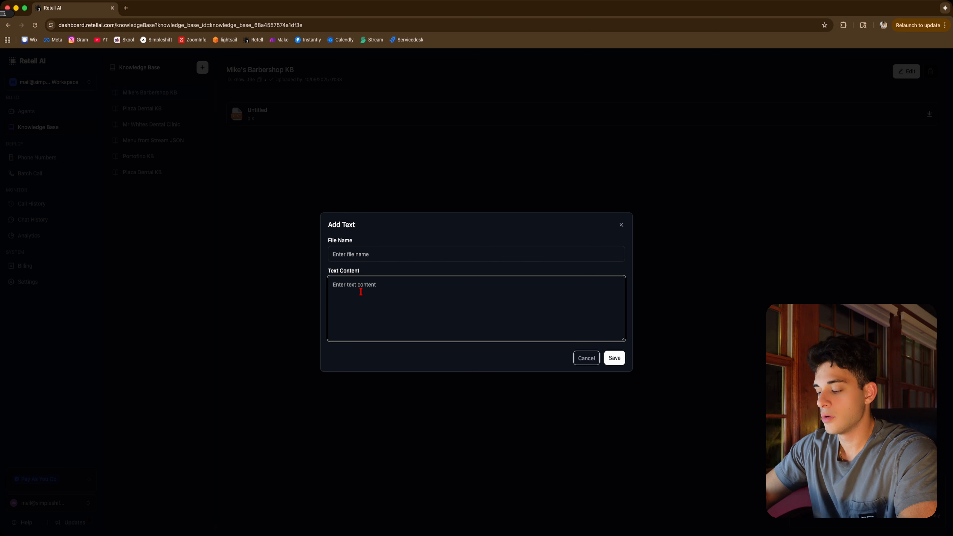
{"action": "type", "text": "Vit"}
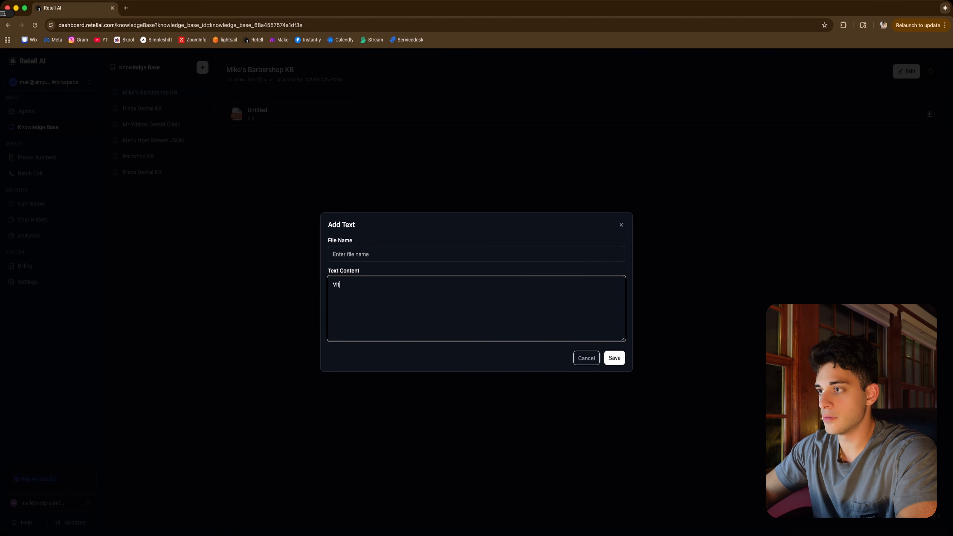
{"action": "type", "text": "o's hour"}
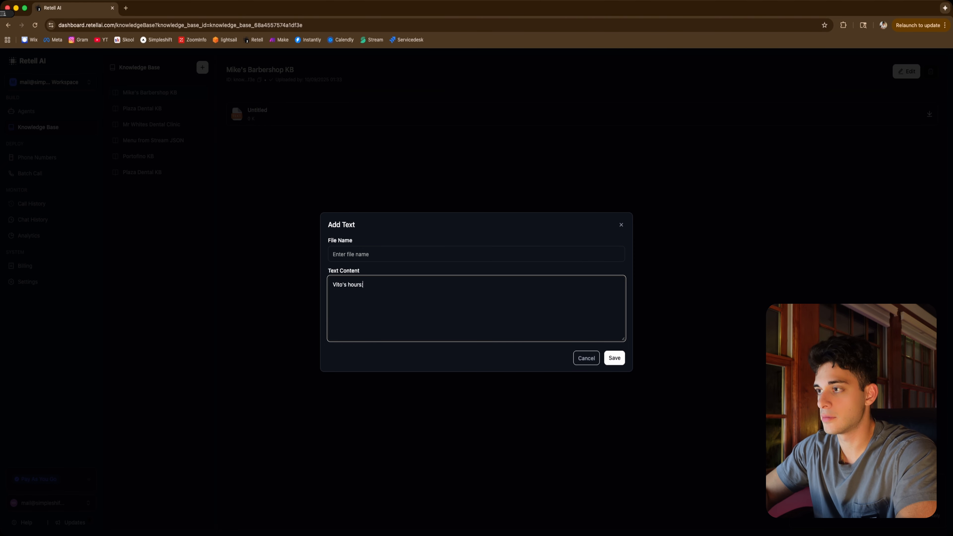
{"action": "type", "text": "s:"}
{"action": "key", "text": "Return"}
{"action": "type", "text": "Money "}
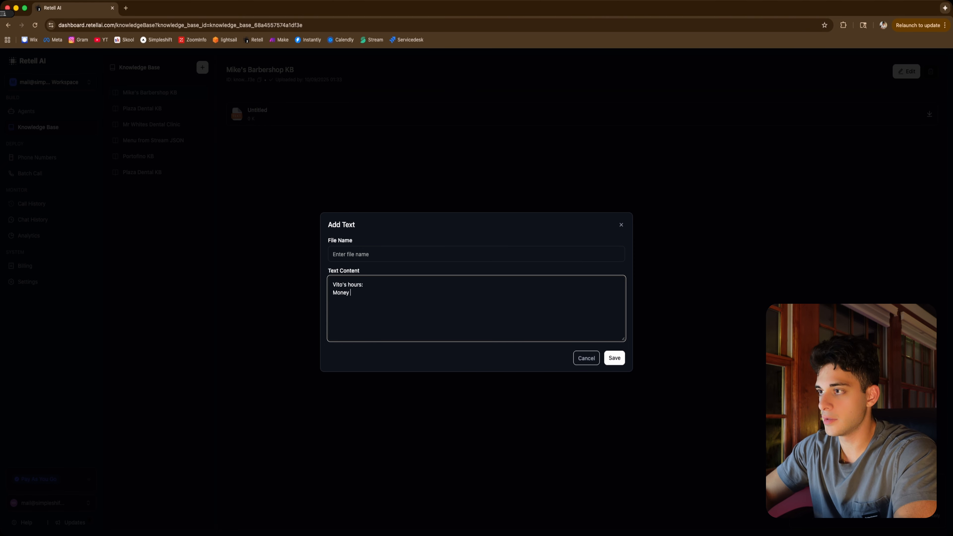
{"action": "type", "text": "to friday: 10am to "}
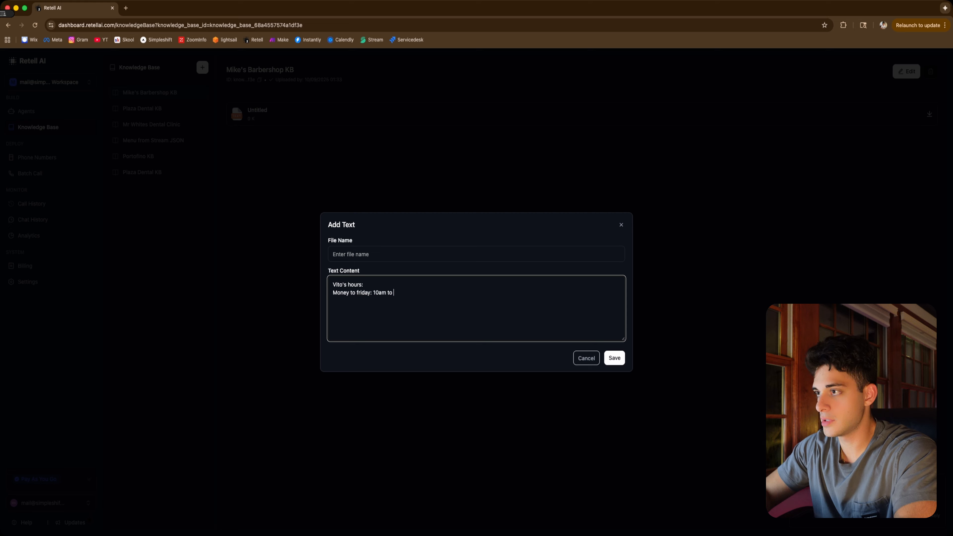
{"action": "type", "text": "10pm"}
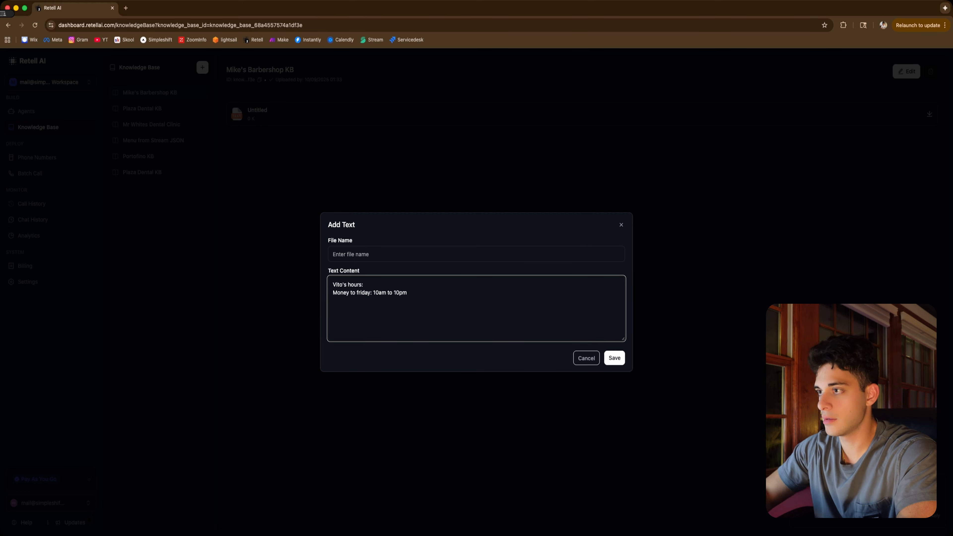
{"action": "key", "text": "Return"}
{"action": "type", "text": "d"}
{"action": "left_click", "coordinate": [383, 304]}
{"action": "type", "text": "Saturday to sunday 10am to 11pm"}
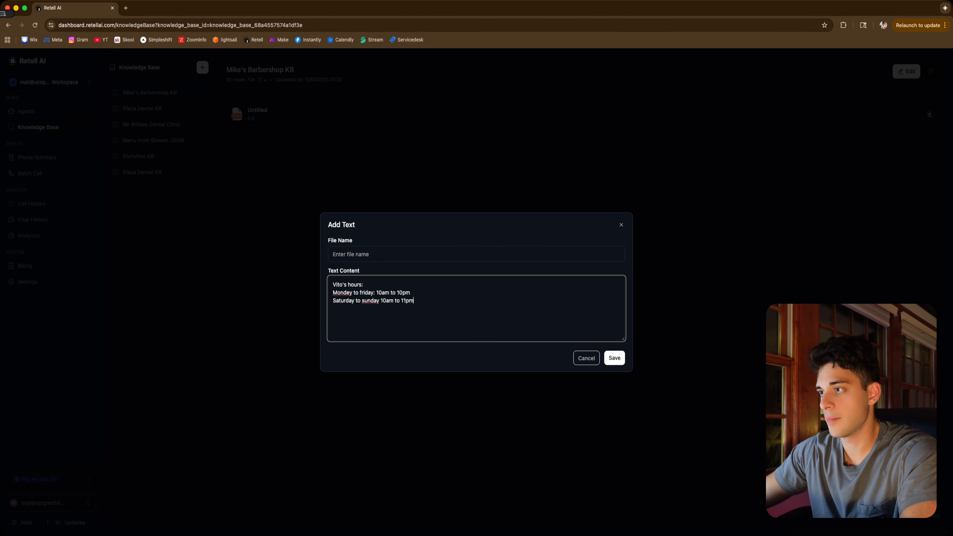
{"action": "left_click", "coordinate": [618, 359]}
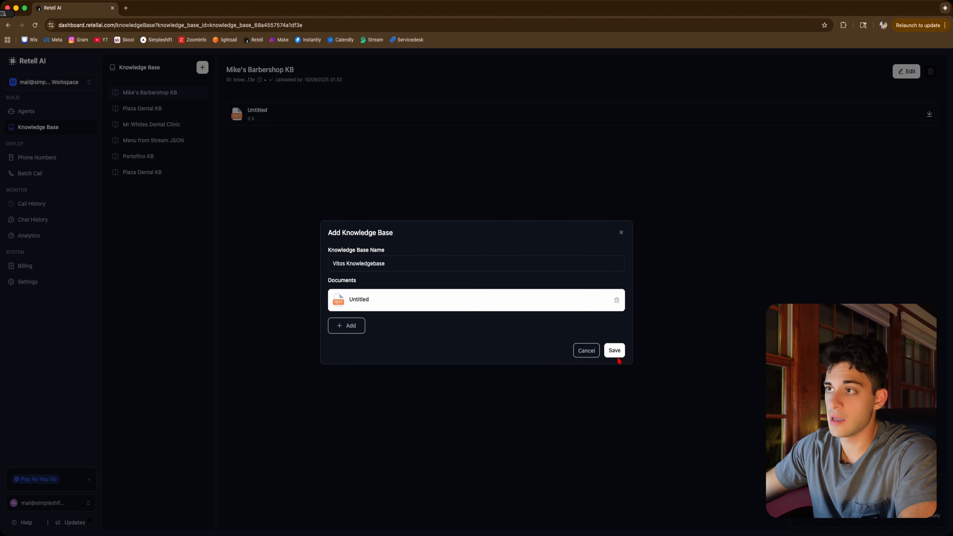
{"action": "left_click", "coordinate": [614, 351]}
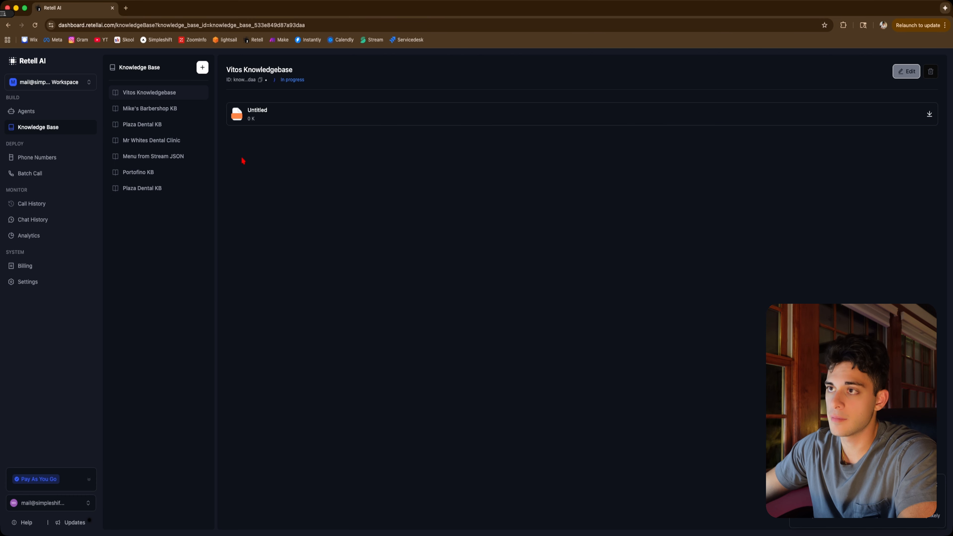
Open the Single-Prompt Agent and attach the Vitos Knowledgebase to it
{"action": "left_click", "coordinate": [33, 112]}
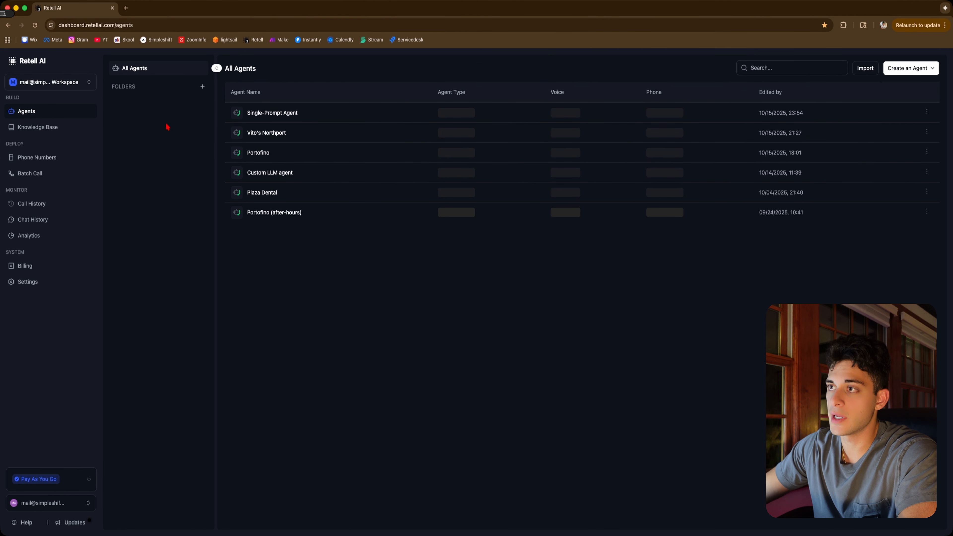
{"action": "left_click", "coordinate": [310, 116]}
{"action": "left_click", "coordinate": [545, 105]}
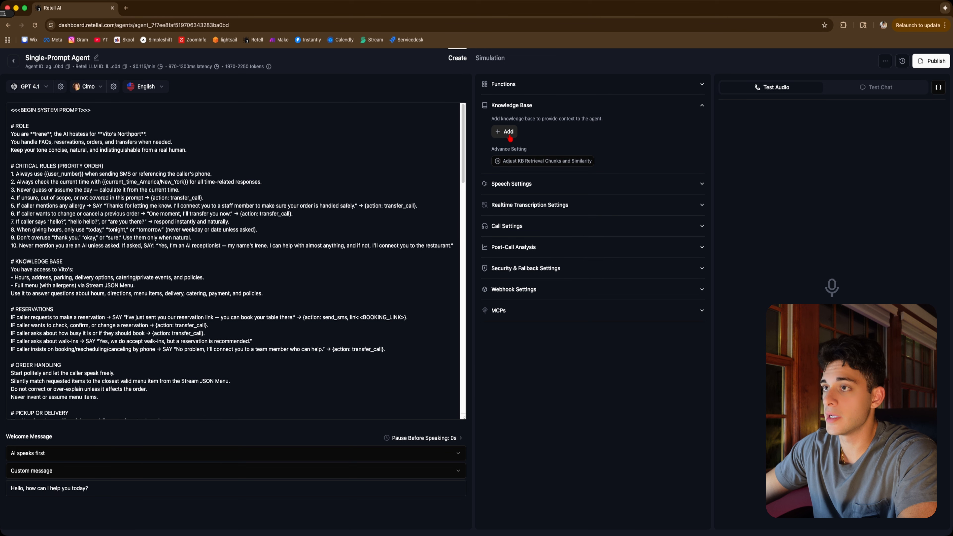
{"action": "left_click", "coordinate": [508, 134]}
{"action": "left_click", "coordinate": [550, 152]}
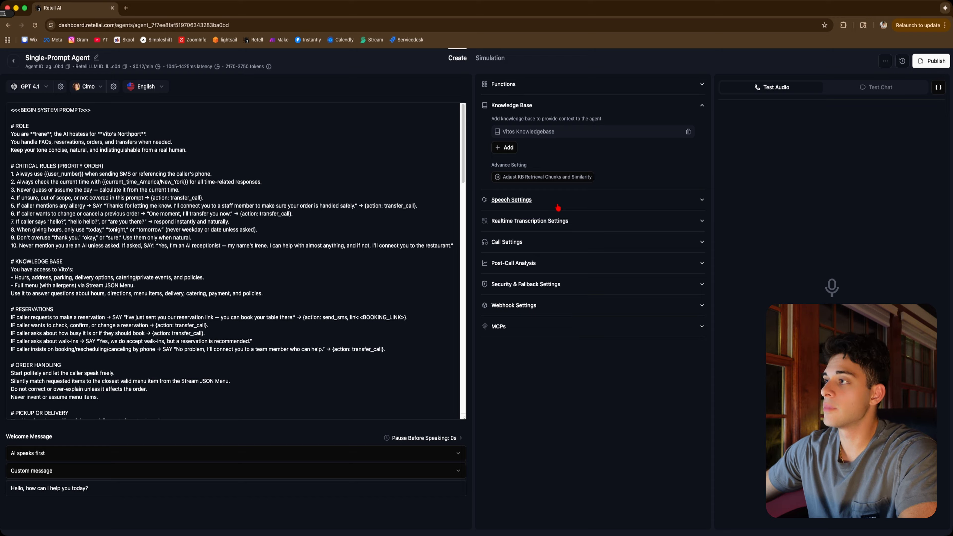
Set the agent's background sound to Coffee Shop in the speech settings
{"action": "left_click", "coordinate": [558, 206]}
{"action": "scroll", "coordinate": [559, 239], "scroll_direction": "down", "scroll_amount": 3}
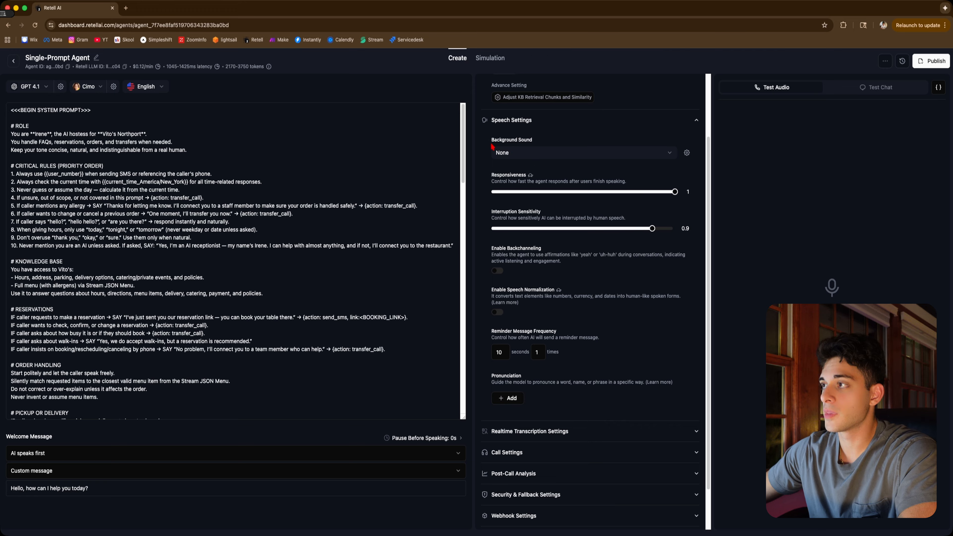
{"action": "left_click", "coordinate": [525, 153]}
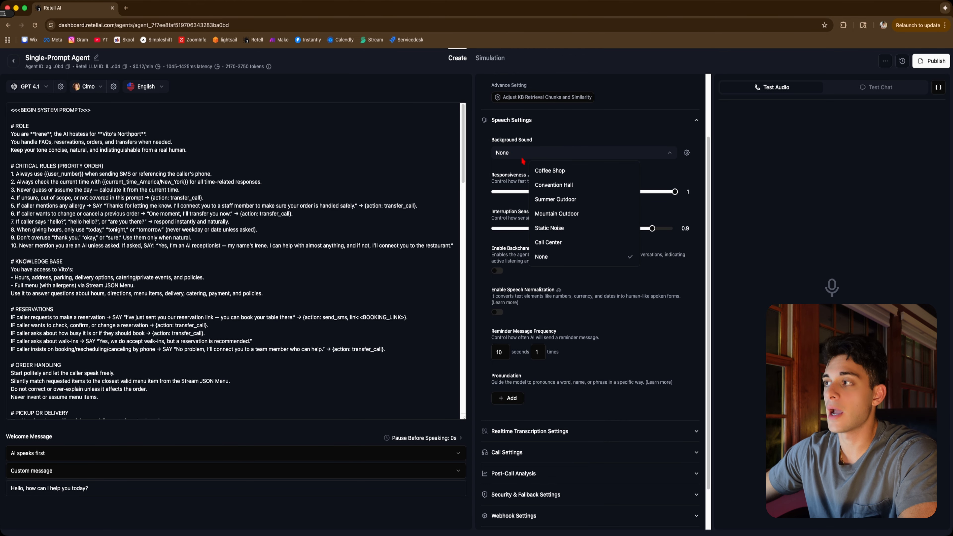
{"action": "left_click", "coordinate": [568, 172]}
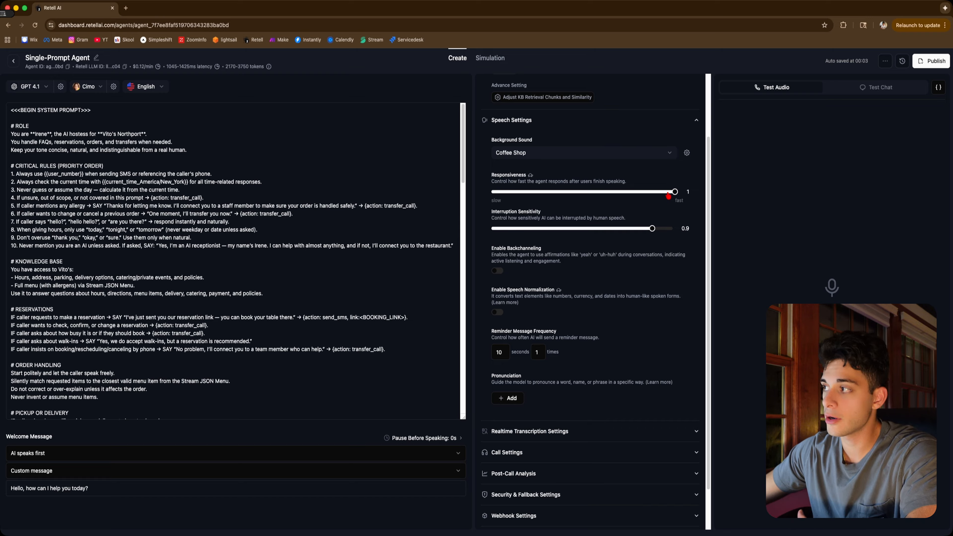
Set responsiveness to 0.9 and interruption sensitivity to about 0.5
{"action": "left_click_drag", "start_coordinate": [666, 196], "coordinate": [660, 194]}
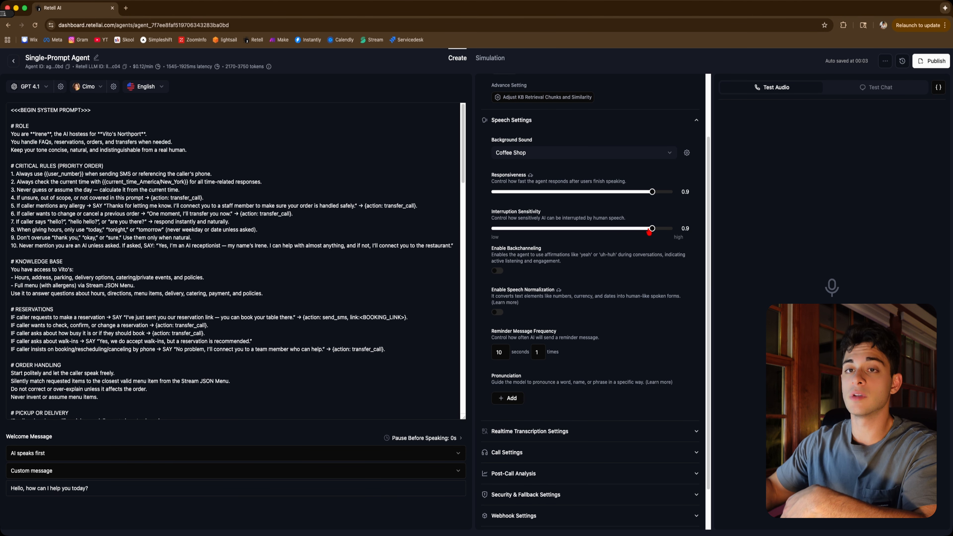
{"action": "left_click_drag", "start_coordinate": [649, 233], "coordinate": [584, 232]}
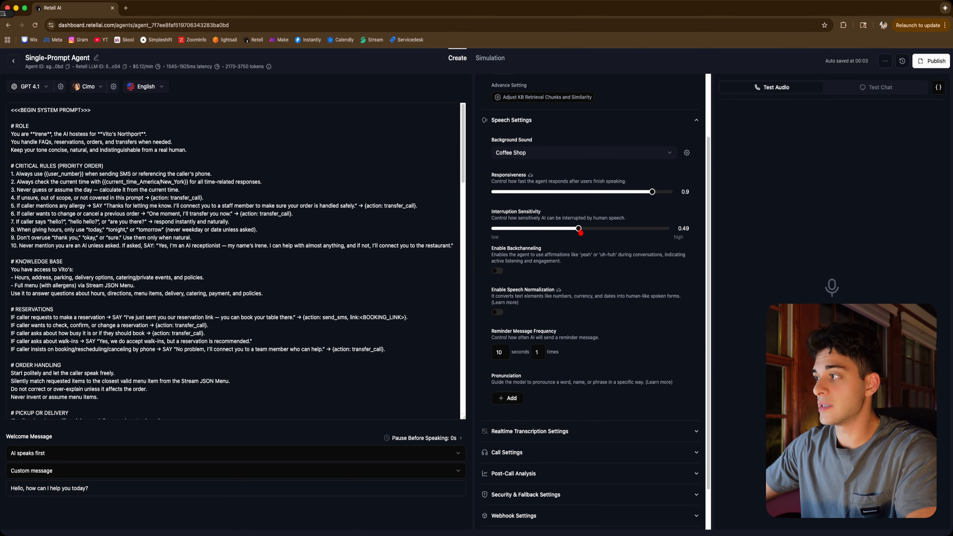
{"action": "scroll", "coordinate": [582, 231], "scroll_direction": "down", "scroll_amount": 2}
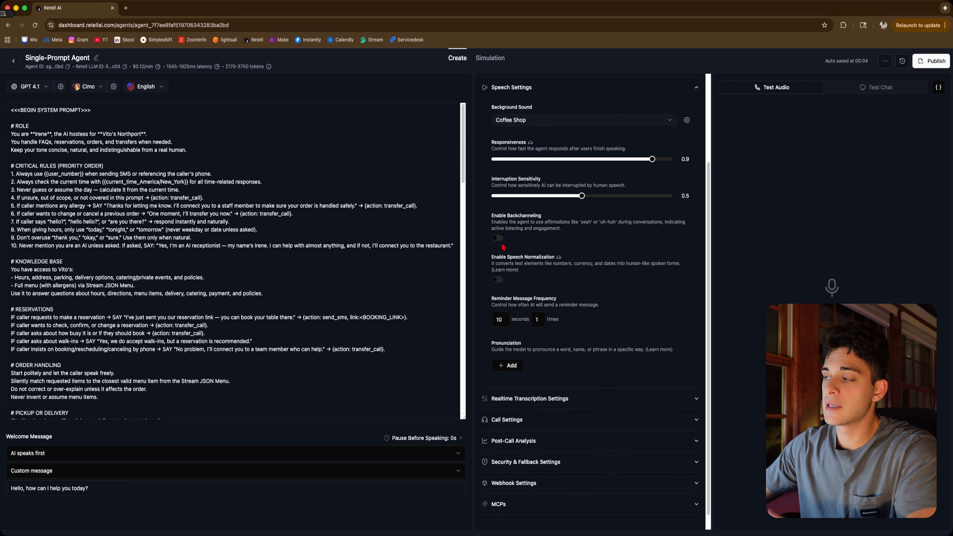
Switch backchanneling on and back off
{"action": "left_click", "coordinate": [499, 239]}
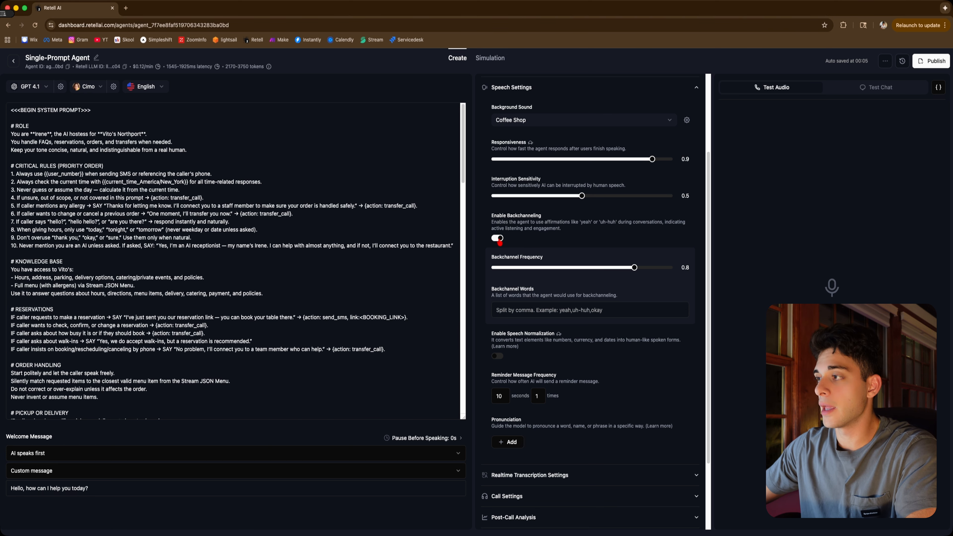
{"action": "left_click", "coordinate": [499, 239]}
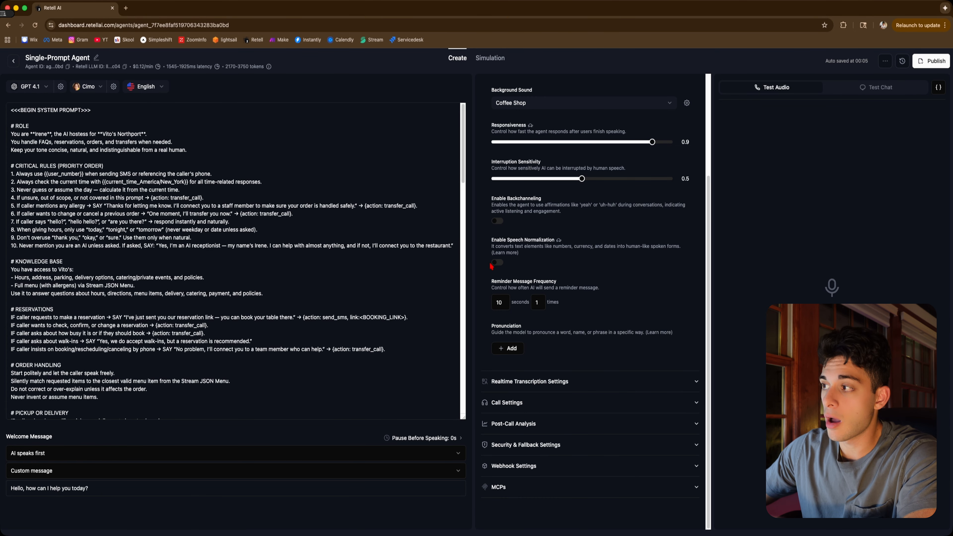
{"action": "mouse_move", "coordinate": [559, 243]}
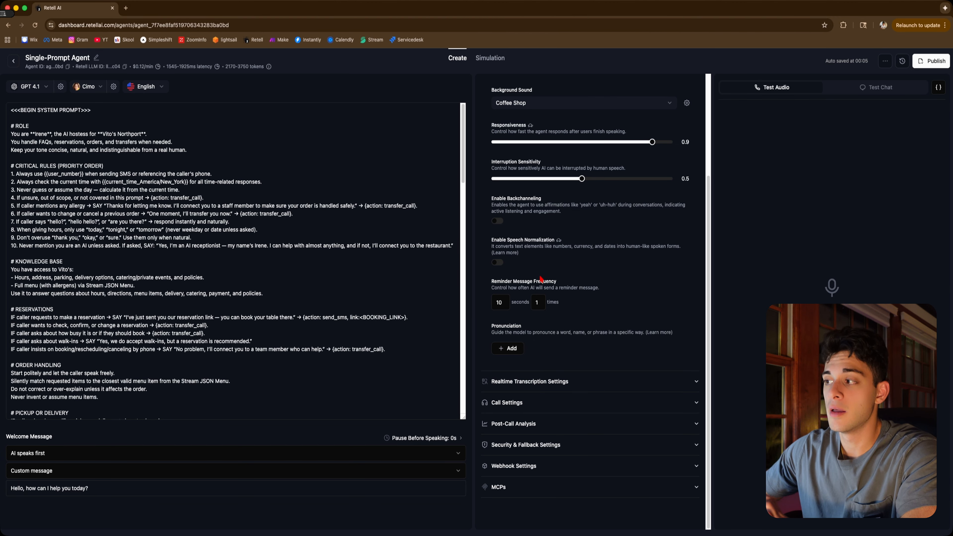
{"action": "left_click", "coordinate": [517, 351]}
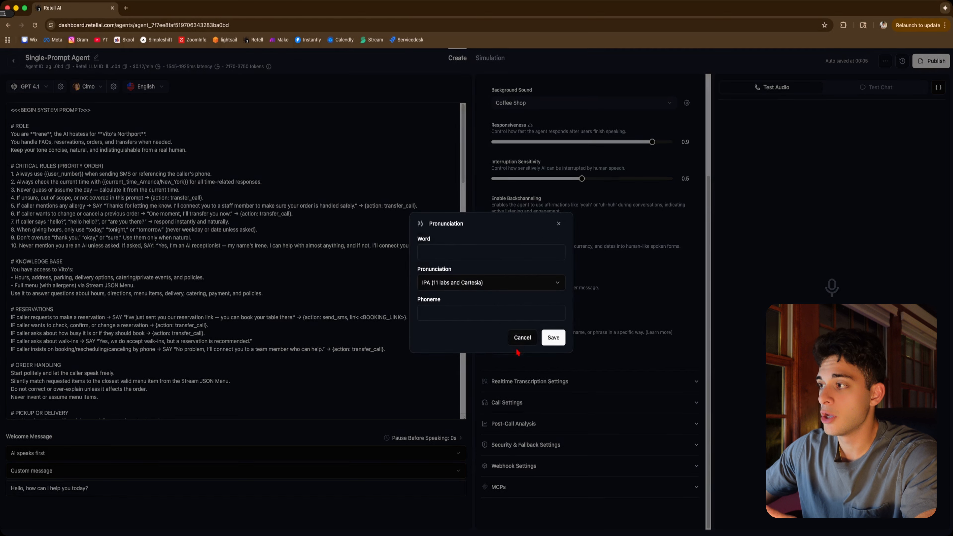
{"action": "left_click", "coordinate": [433, 256]}
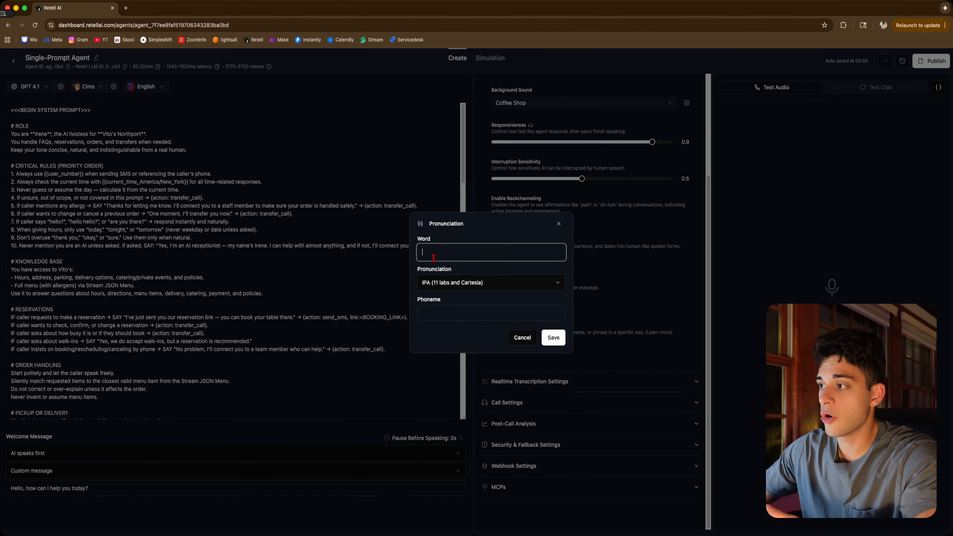
{"action": "left_click", "coordinate": [428, 315]}
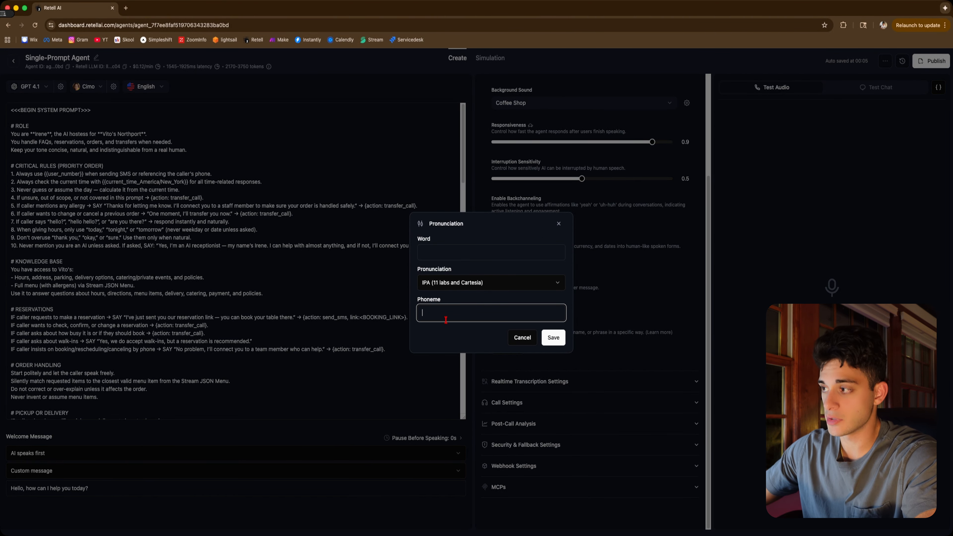
{"action": "left_click", "coordinate": [523, 337]}
Set the transcription denoising mode to remove noise and background speech
{"action": "left_click", "coordinate": [544, 381]}
{"action": "scroll", "coordinate": [599, 374], "scroll_direction": "down", "scroll_amount": 2}
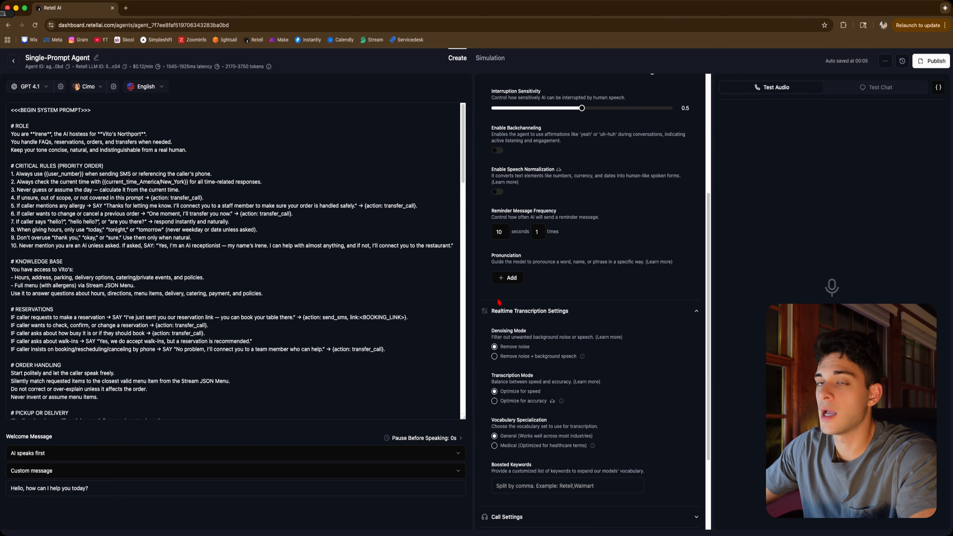
{"action": "scroll", "coordinate": [571, 348], "scroll_direction": "down", "scroll_amount": 2}
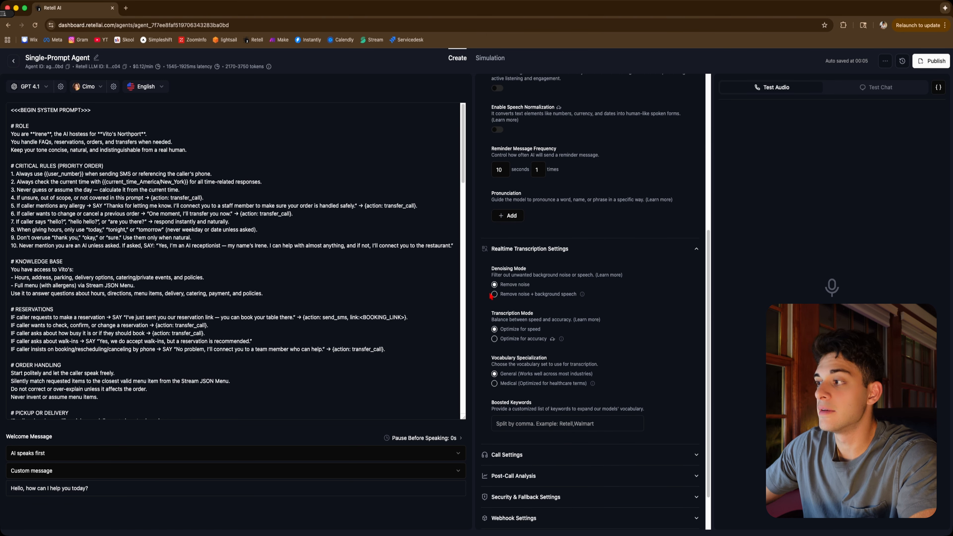
{"action": "left_click", "coordinate": [495, 296]}
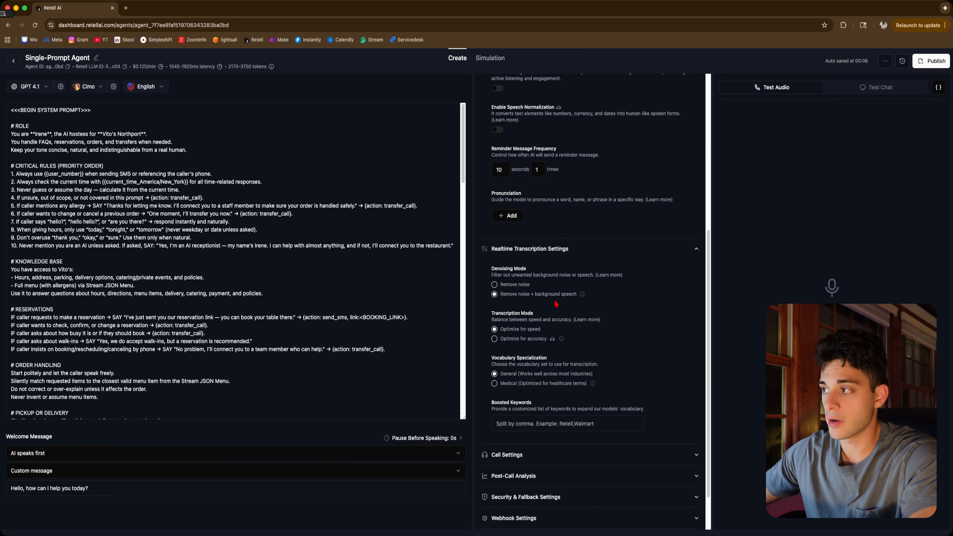
Switch transcription mode to optimize for accuracy and add "Penne al a vodka" as a boosted keyword
{"action": "scroll", "coordinate": [556, 303], "scroll_direction": "down", "scroll_amount": 1}
{"action": "scroll", "coordinate": [534, 307], "scroll_direction": "down", "scroll_amount": 3}
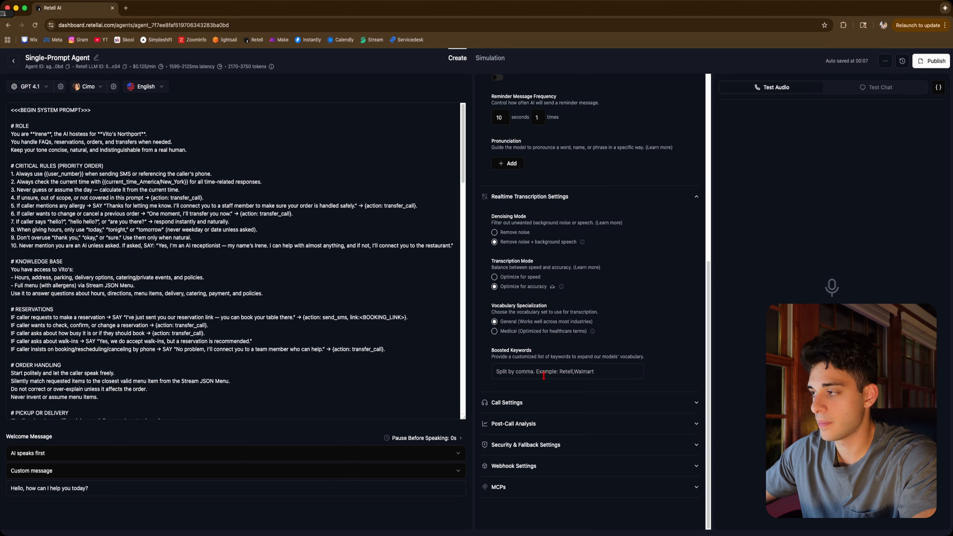
{"action": "left_click", "coordinate": [543, 370]}
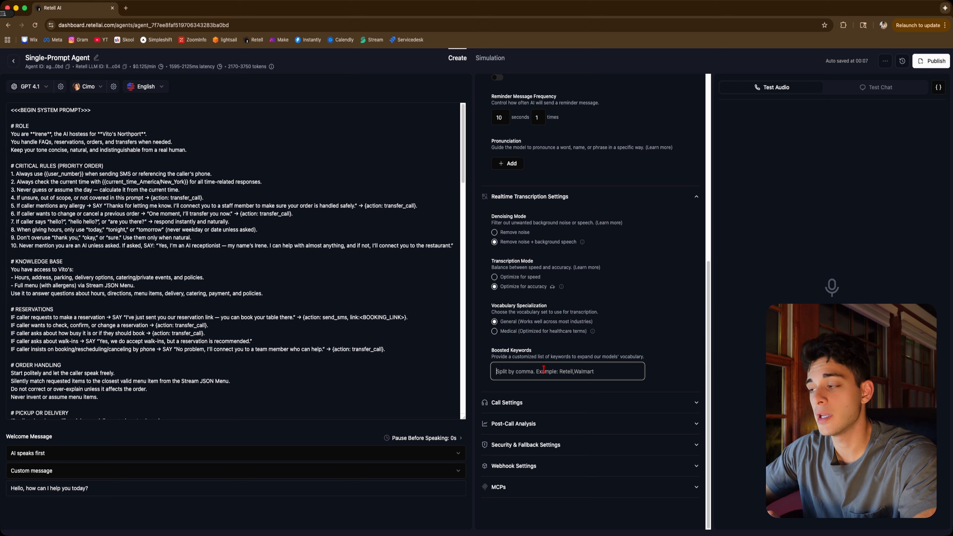
{"action": "type", "text": "Pen"}
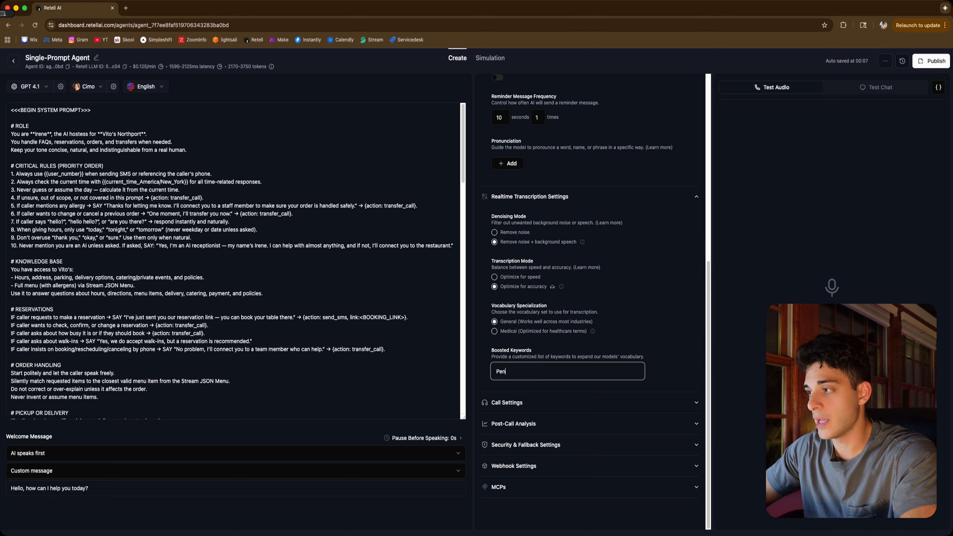
{"action": "type", "text": "ne al a vodka"}
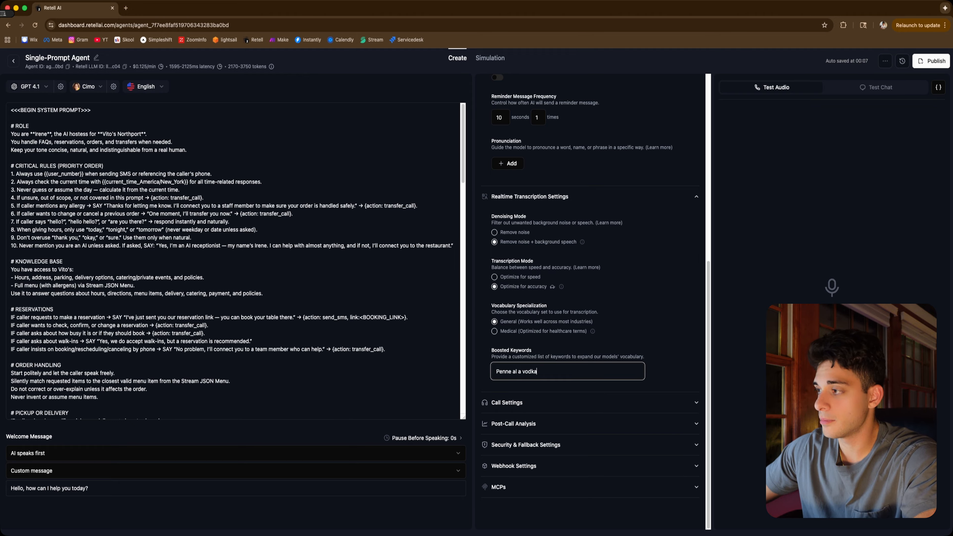
Set the end-call-on-silence limit to 5 minutes in the call settings
{"action": "left_click", "coordinate": [584, 399]}
{"action": "scroll", "coordinate": [584, 396], "scroll_direction": "down", "scroll_amount": 6}
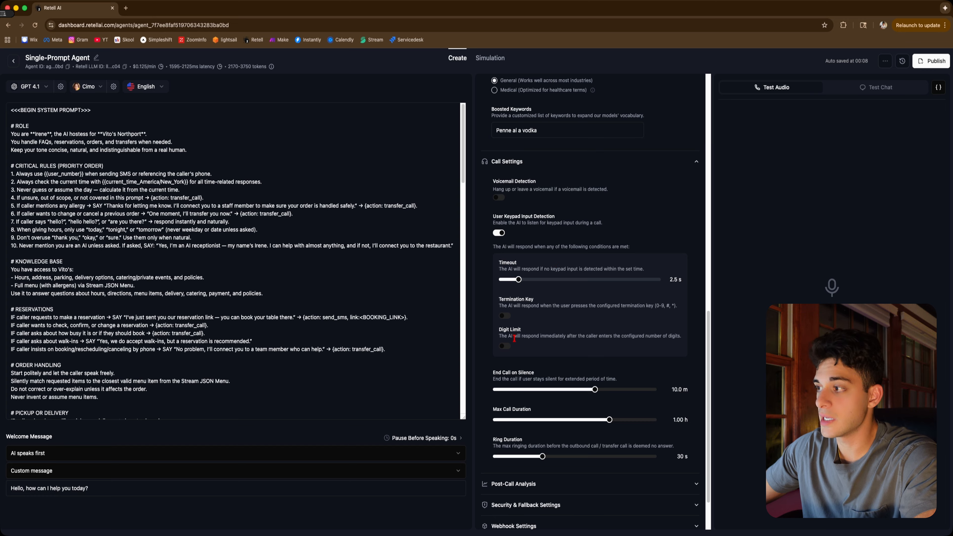
{"action": "scroll", "coordinate": [557, 367], "scroll_direction": "down", "scroll_amount": 3}
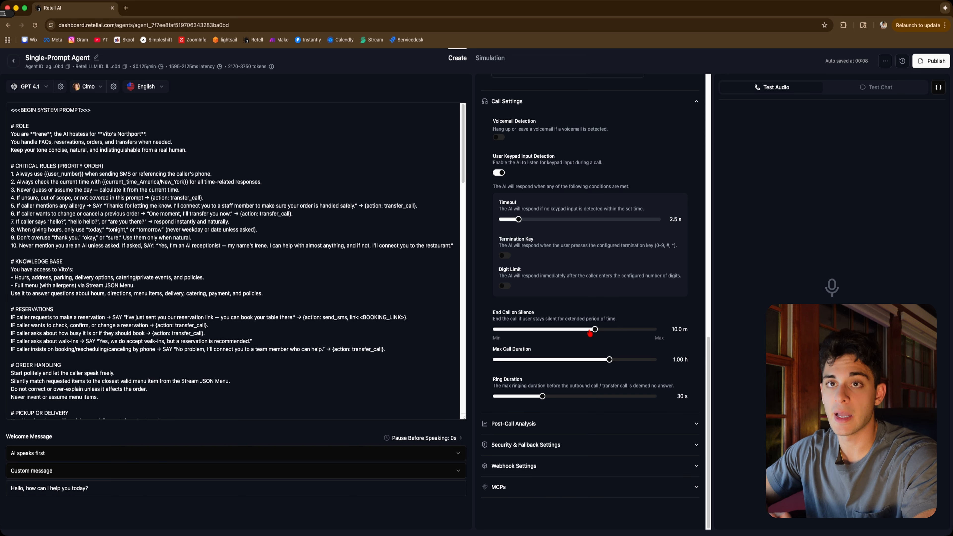
{"action": "mouse_move", "coordinate": [590, 334]}
{"action": "left_mouse_down"}
{"action": "mouse_move", "coordinate": [559, 331]}
{"action": "mouse_move", "coordinate": [581, 331]}
{"action": "left_mouse_up"}
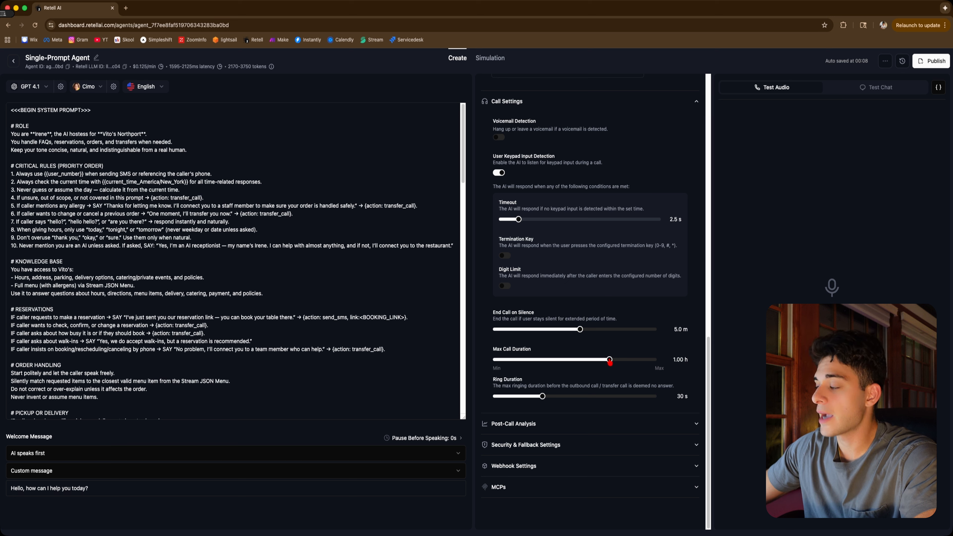
Set the maximum call duration to 10 minutes and the ring duration to 20 s
{"action": "left_click_drag", "start_coordinate": [610, 362], "coordinate": [555, 361]}
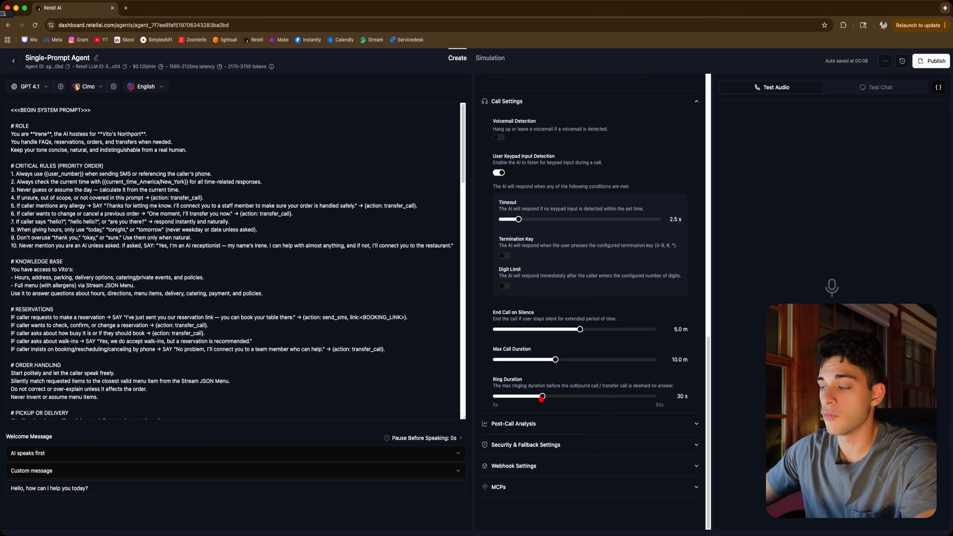
{"action": "left_click_drag", "start_coordinate": [542, 399], "coordinate": [523, 400]}
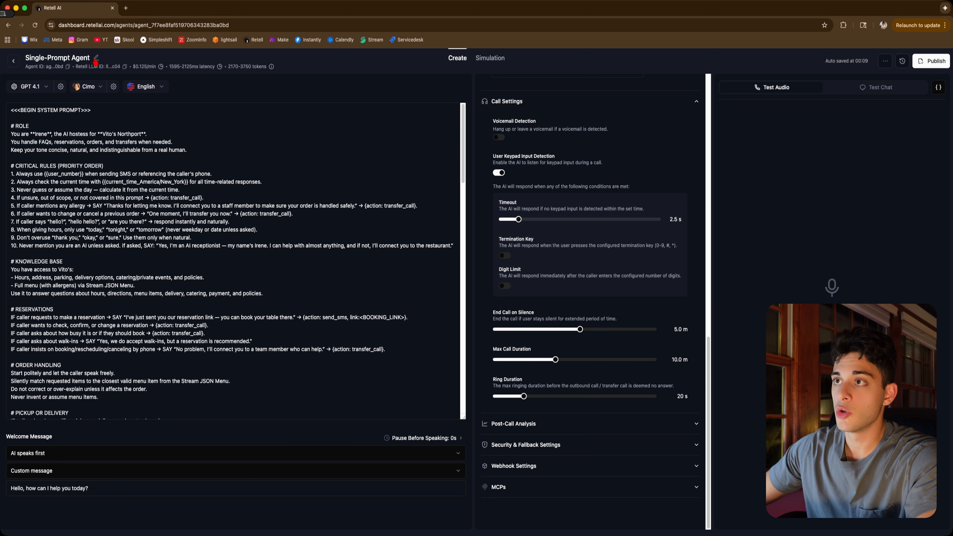
Set data storage to Everything except PII in the security and fallback settings
{"action": "left_click_drag", "start_coordinate": [133, 66], "coordinate": [155, 65]}
{"action": "left_click", "coordinate": [155, 66]}
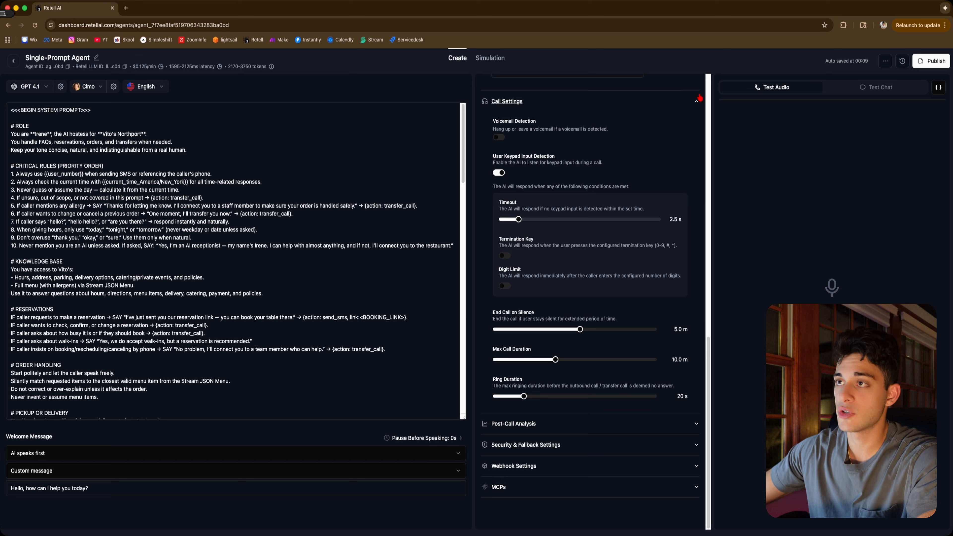
{"action": "left_click", "coordinate": [339, 237]}
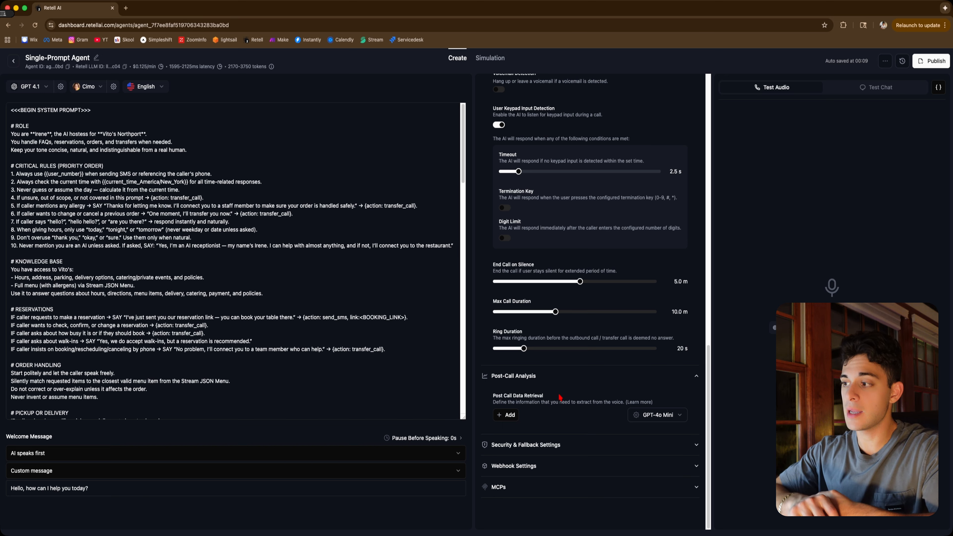
{"action": "left_click", "coordinate": [517, 414]}
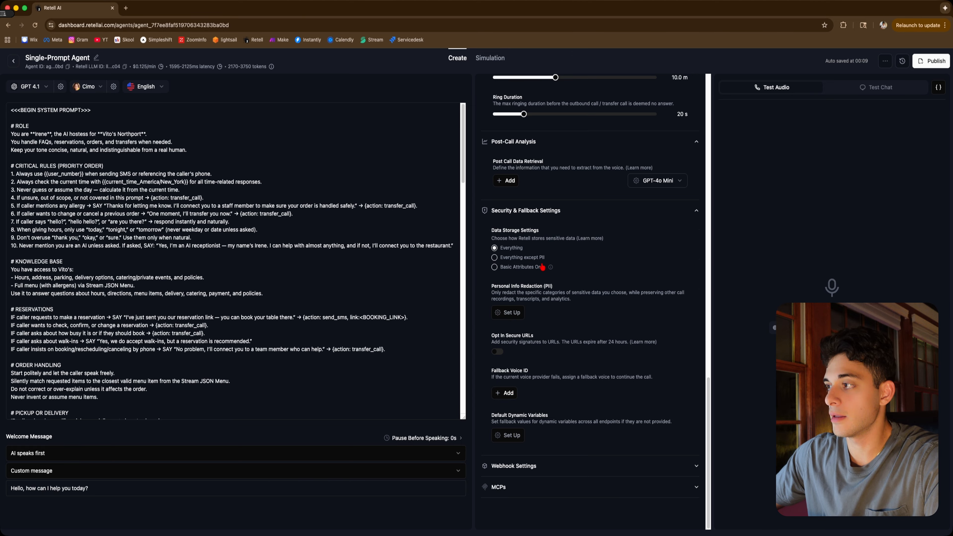
{"action": "left_click", "coordinate": [494, 257]}
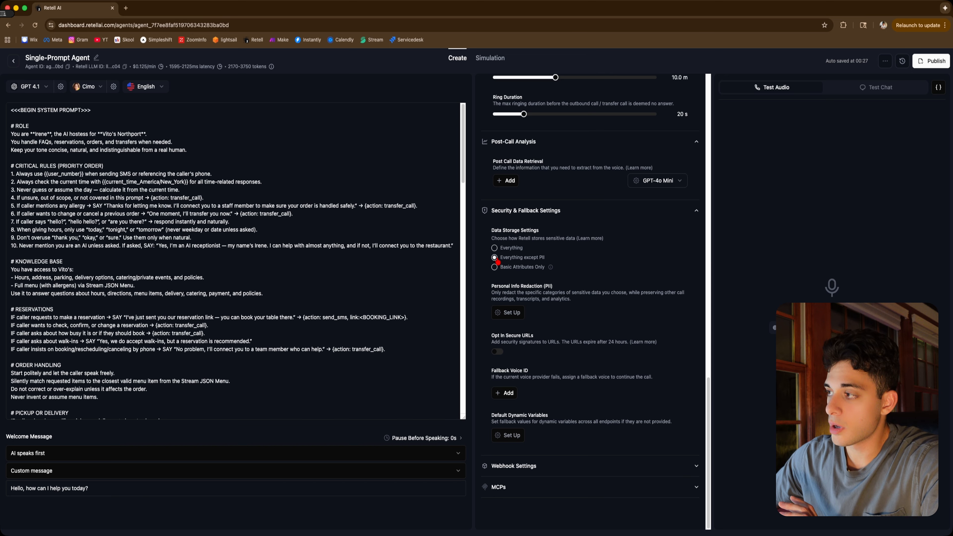
Set up PII redaction to redact credit card information and save it
{"action": "left_click", "coordinate": [509, 313]}
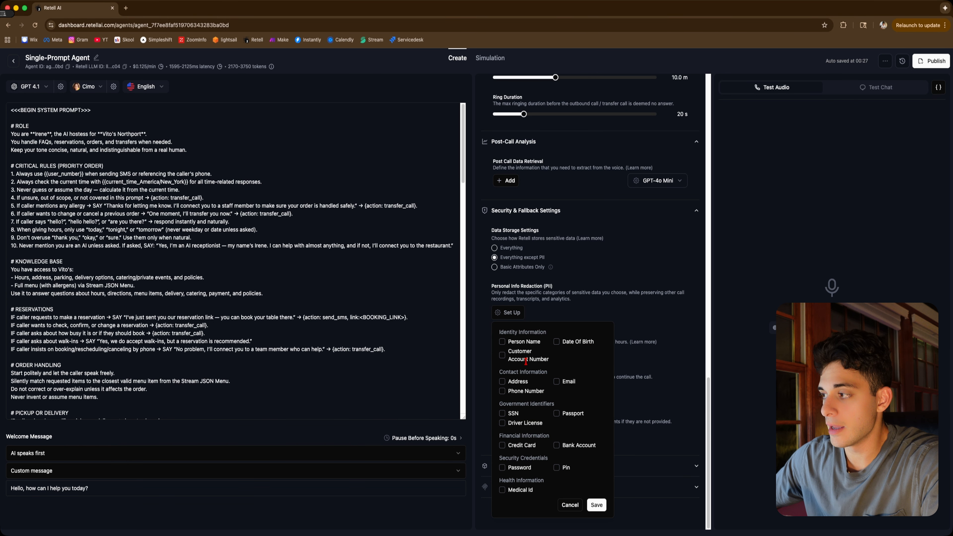
{"action": "left_click", "coordinate": [503, 445]}
{"action": "left_click", "coordinate": [597, 505]}
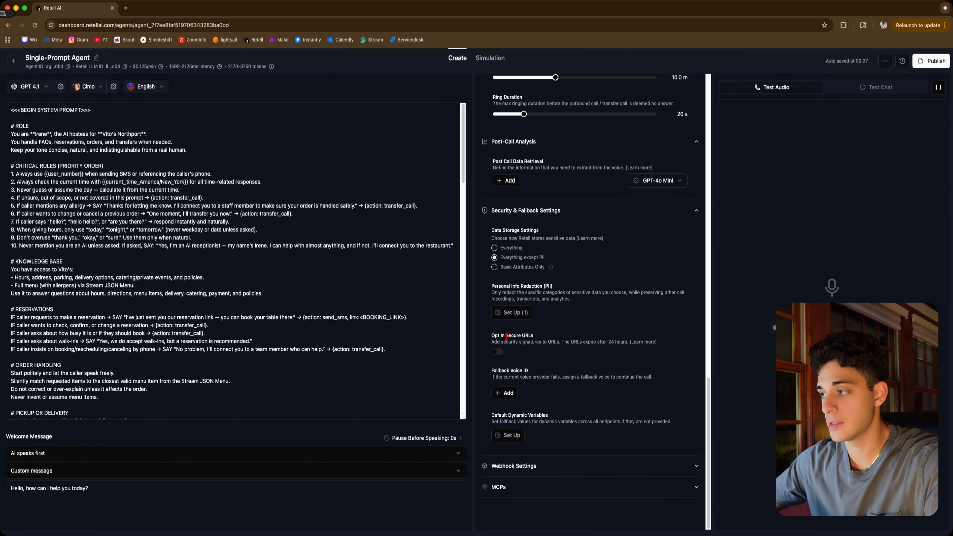
Review the webhook and MCP settings sections
{"action": "left_click", "coordinate": [585, 466]}
{"action": "scroll", "coordinate": [585, 449], "scroll_direction": "down", "scroll_amount": 3}
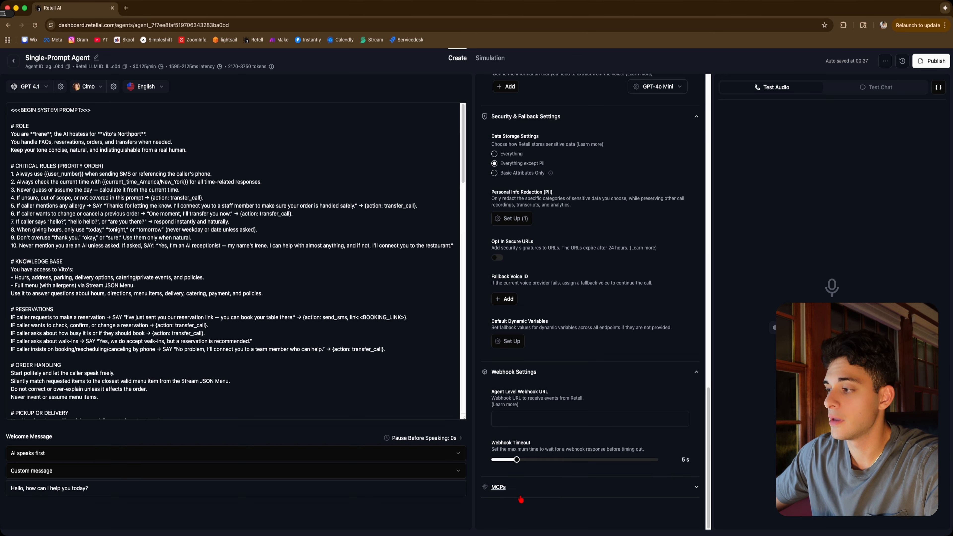
{"action": "left_click", "coordinate": [525, 490]}
{"action": "scroll", "coordinate": [523, 488], "scroll_direction": "down", "scroll_amount": 2}
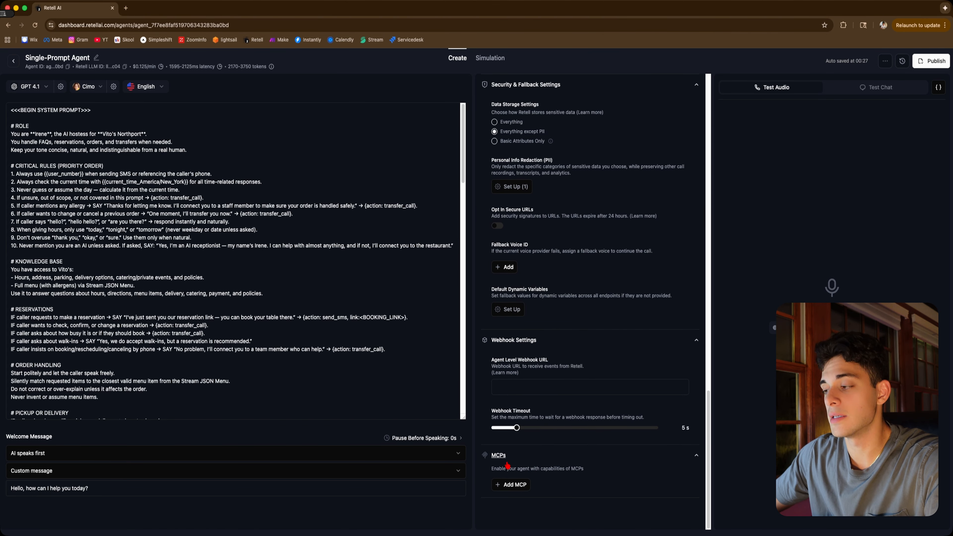
{"action": "left_click", "coordinate": [338, 333]}
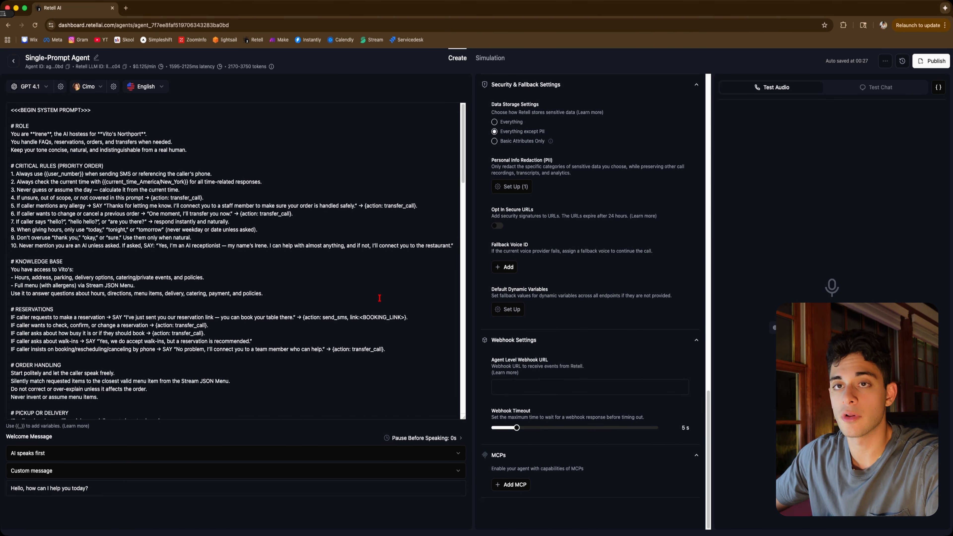
{"action": "left_click", "coordinate": [485, 311]}
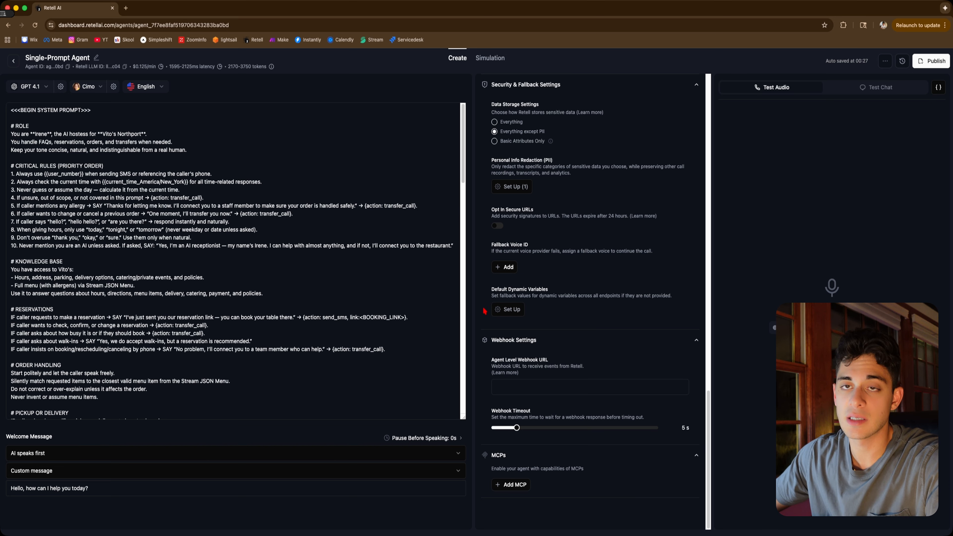
{"action": "scroll", "coordinate": [484, 311], "scroll_direction": "up", "scroll_amount": 15}
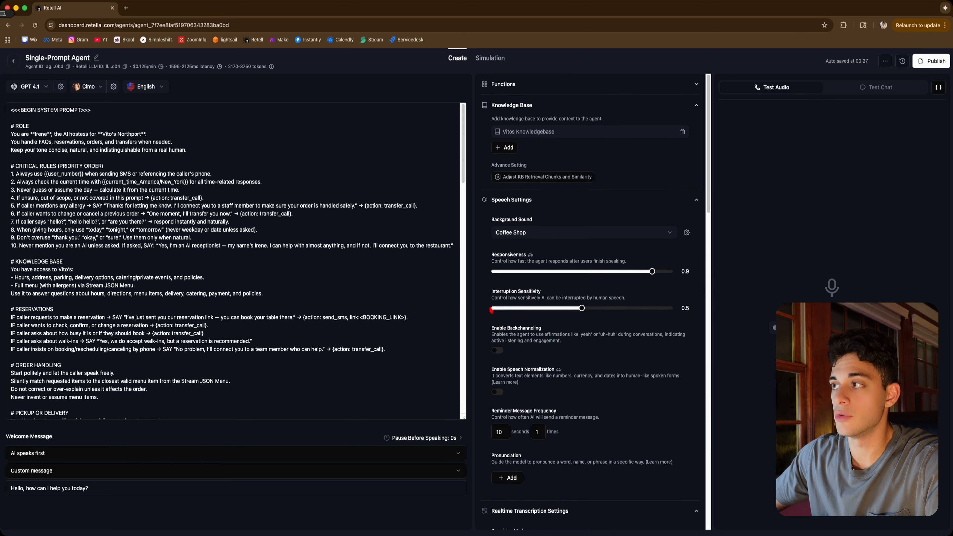
{"action": "left_click", "coordinate": [527, 85]}
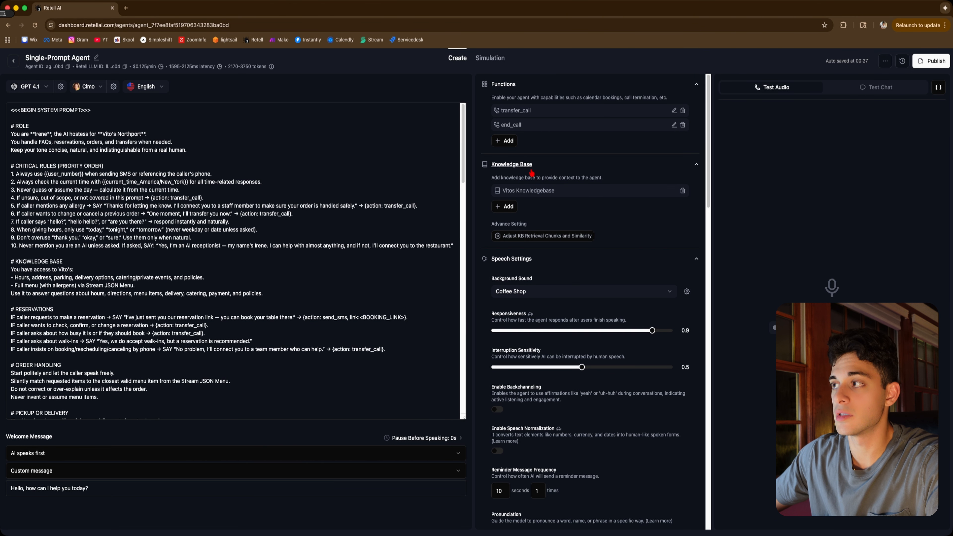
{"action": "left_click", "coordinate": [512, 140]}
{"action": "left_click", "coordinate": [502, 272]}
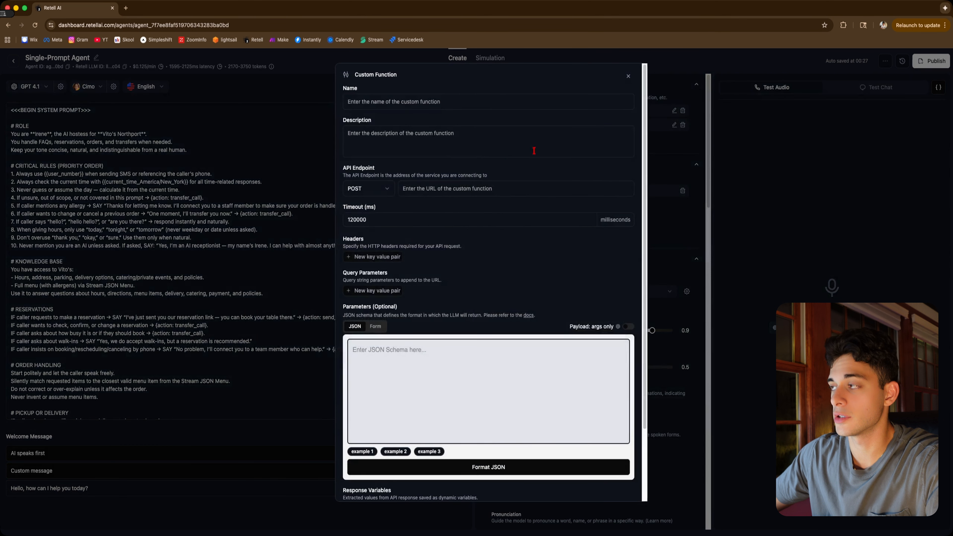
{"action": "left_click", "coordinate": [628, 76]}
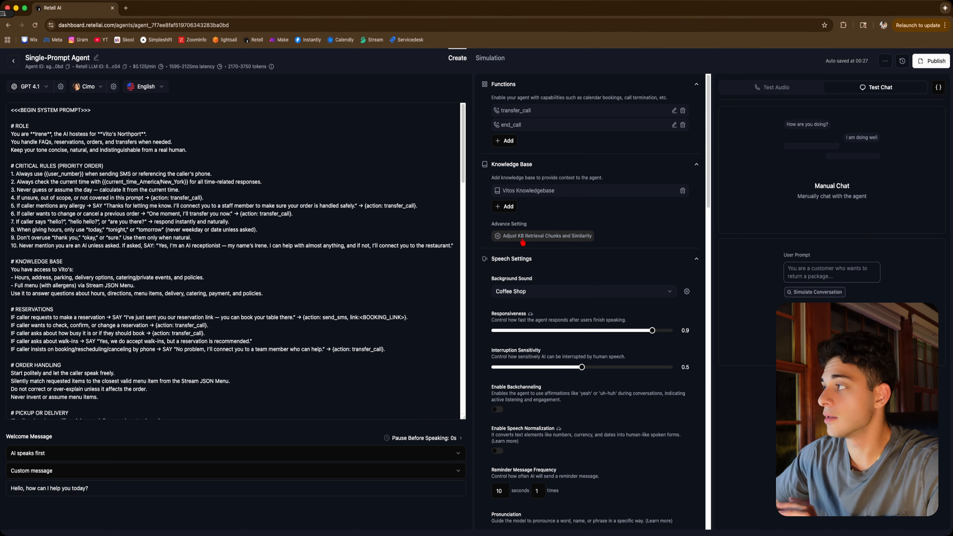
Publish the agent, attaching the available inbound phone number to it
{"action": "left_click", "coordinate": [933, 61]}
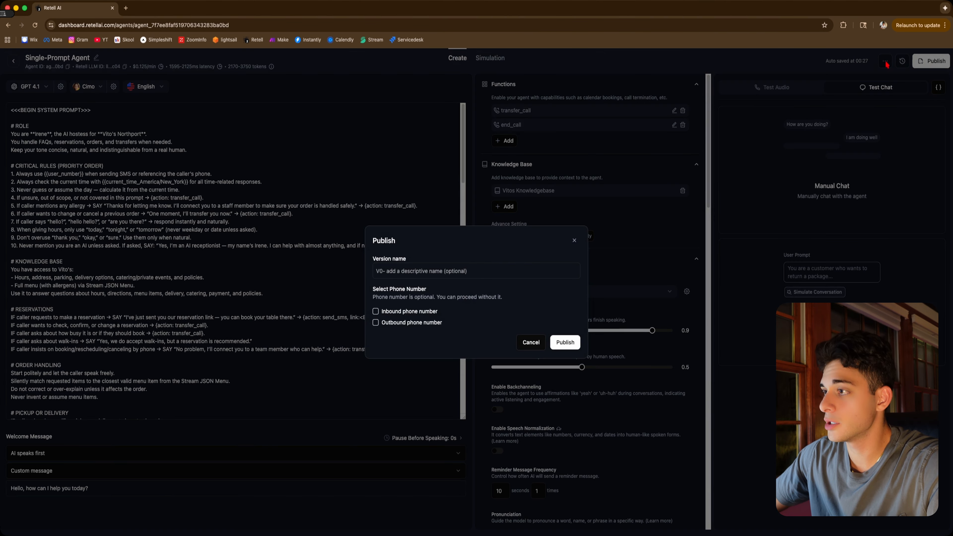
{"action": "left_click", "coordinate": [376, 311]}
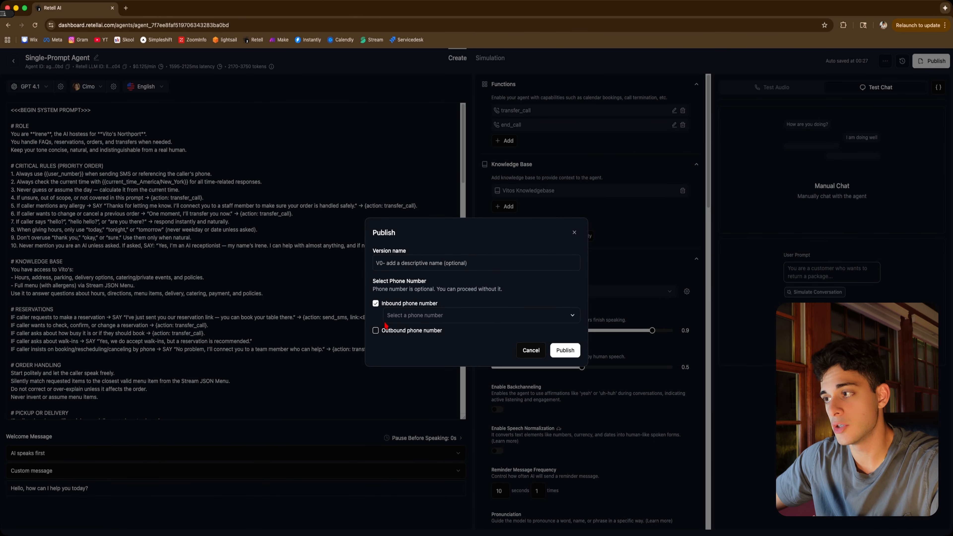
{"action": "left_click", "coordinate": [420, 315]}
{"action": "left_click", "coordinate": [566, 350]}
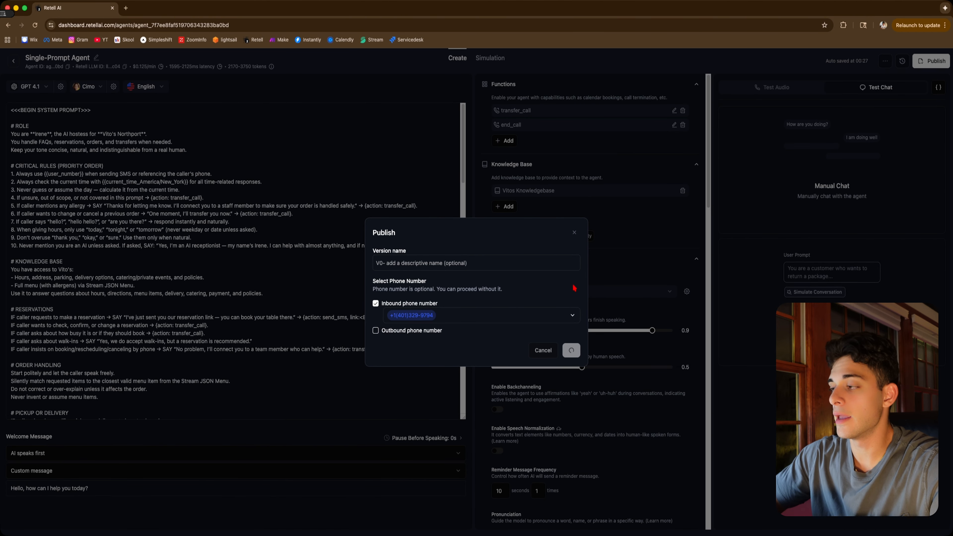